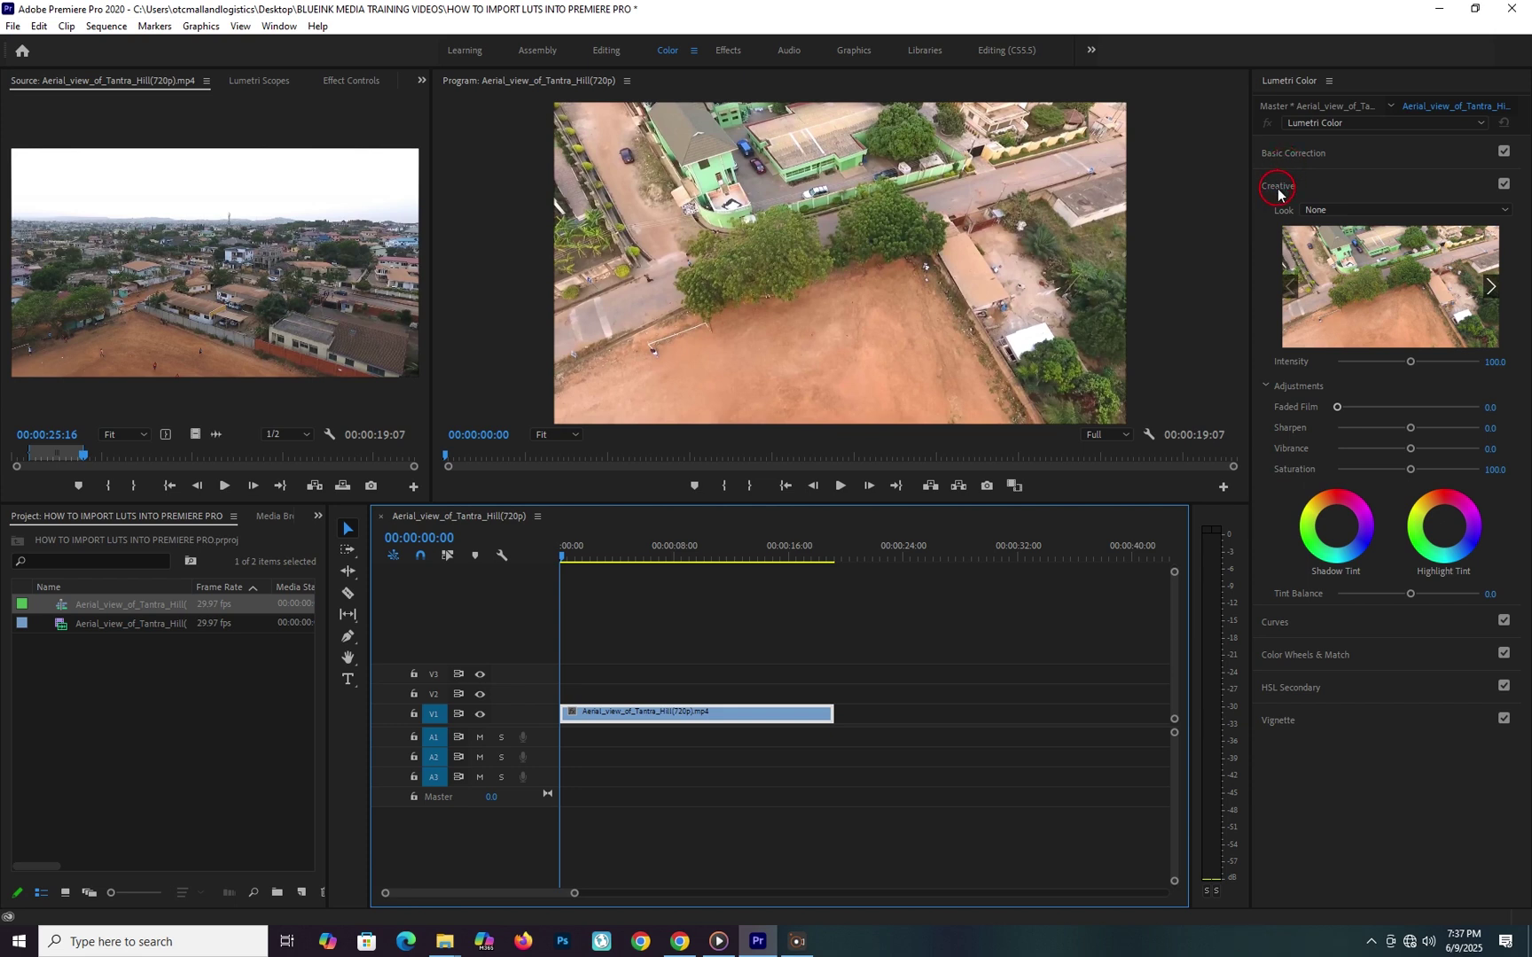
- Browse for a custom look or LUT file for the clip in Lumetri Color's Creative section
left_click(1277, 187)
left_click(1281, 187)
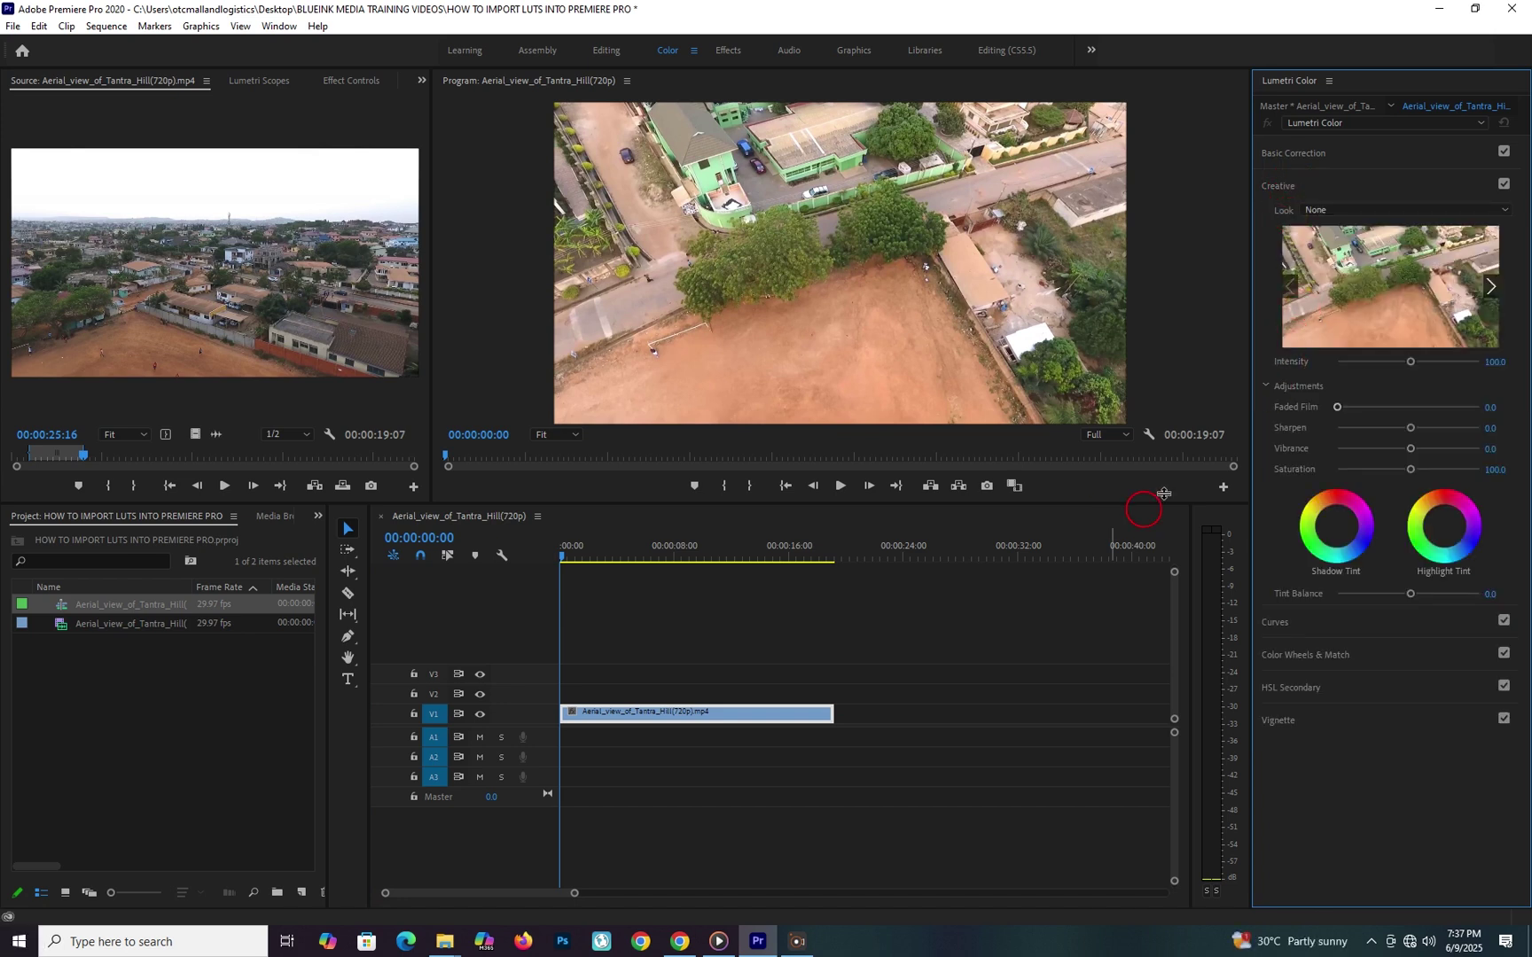
left_click(1318, 212)
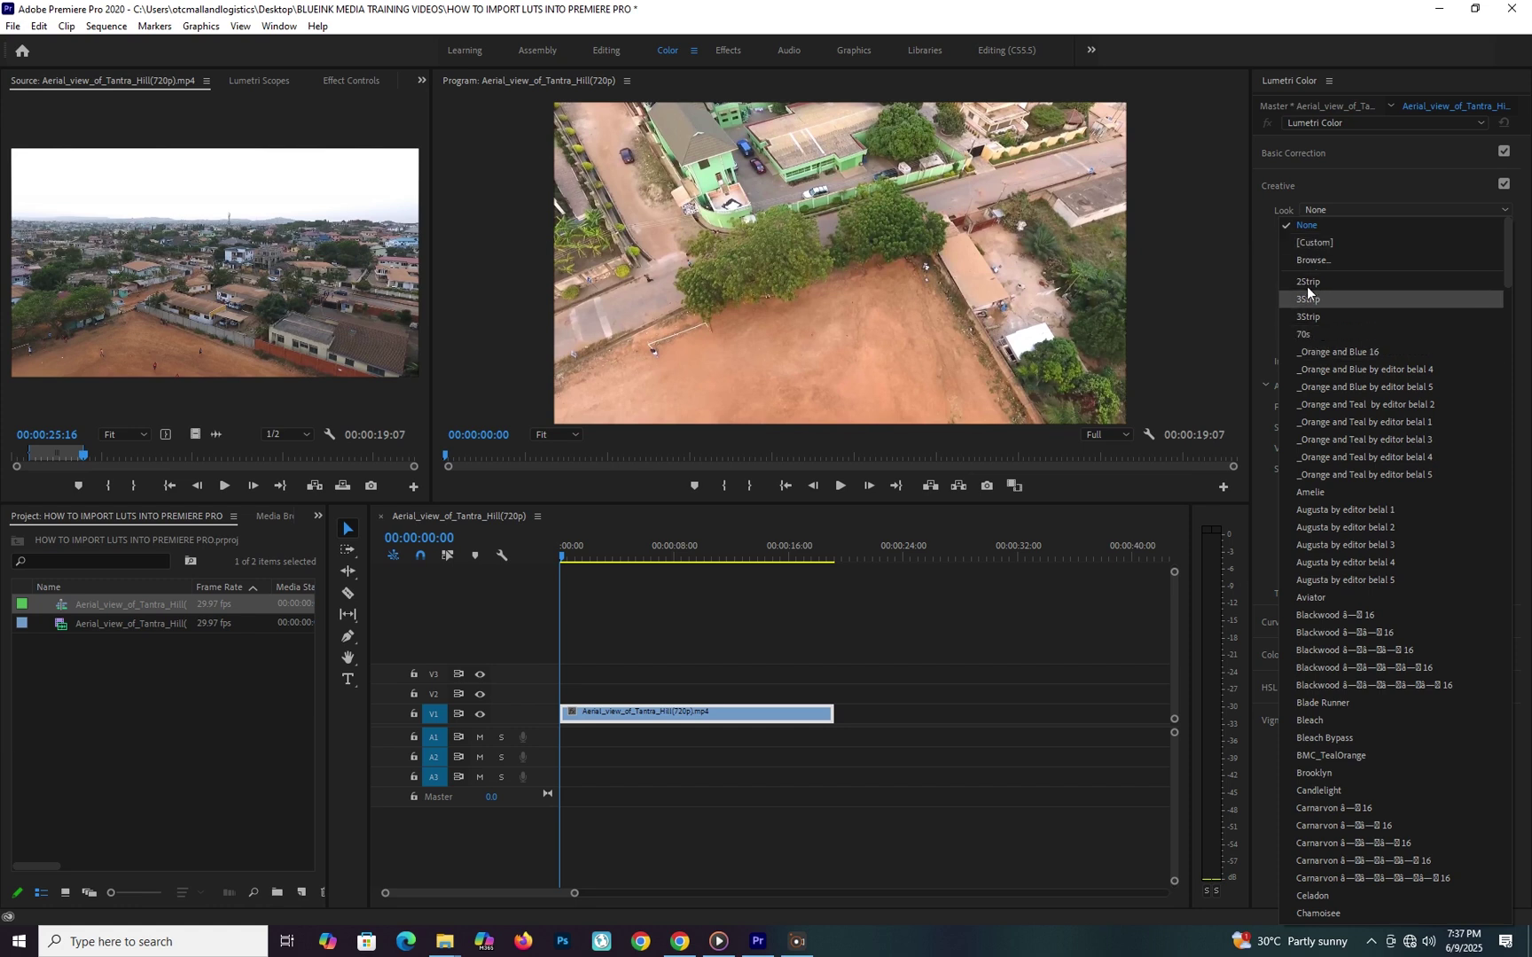
left_click(1308, 263)
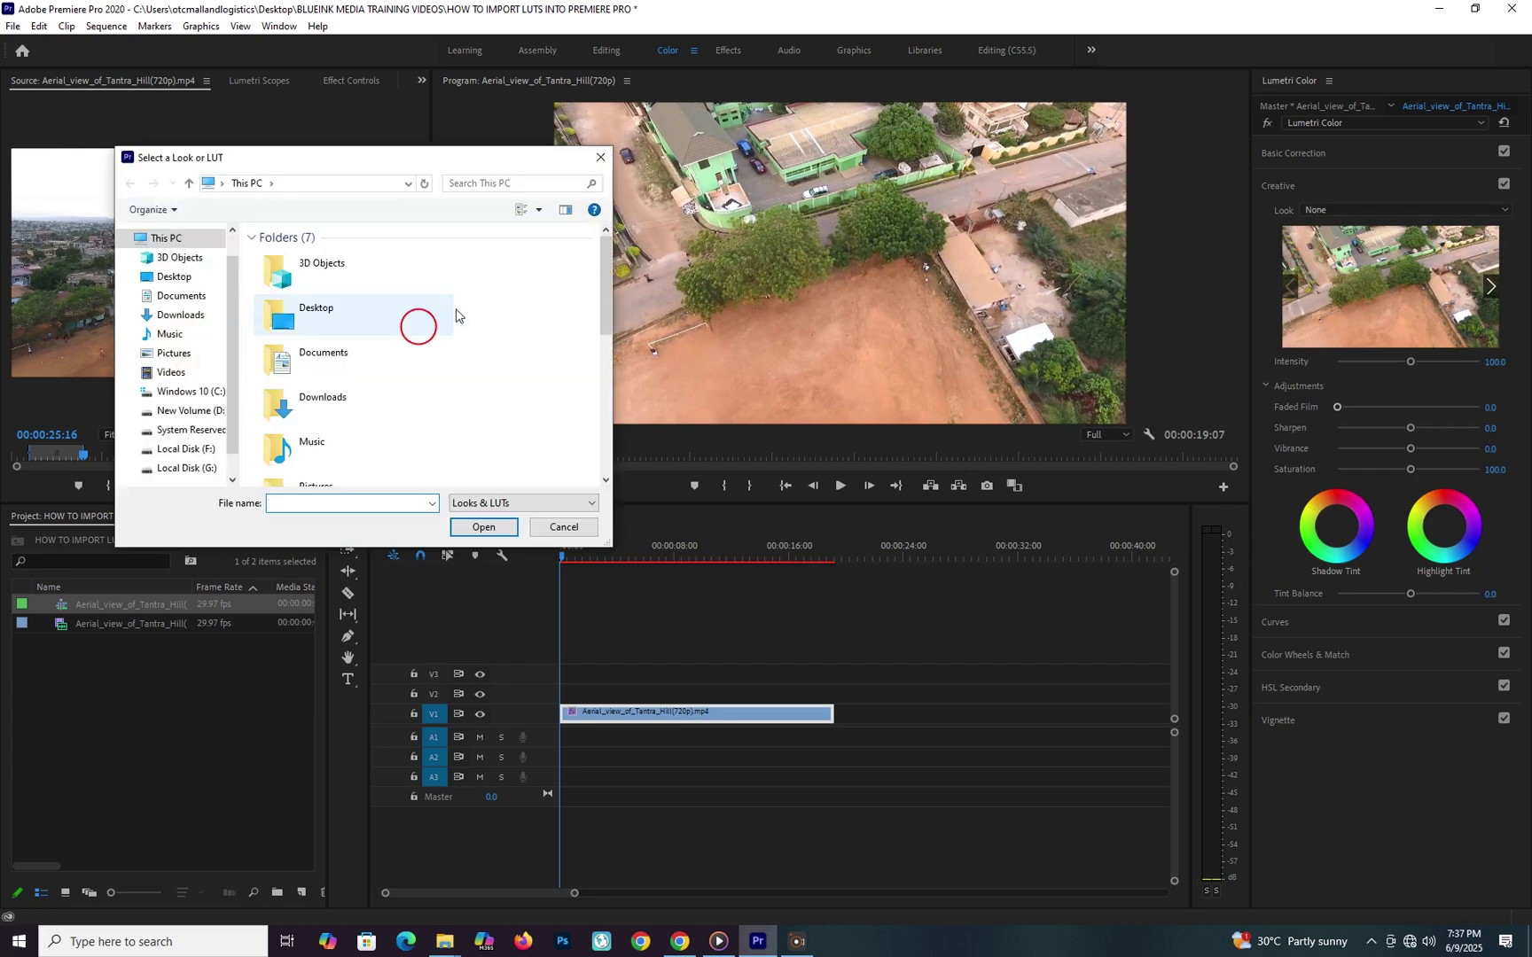
- Go to the 450+ Color Lookup folder within Photo Luts on Local Disk (F:)
scroll(379, 335, "down", 5)
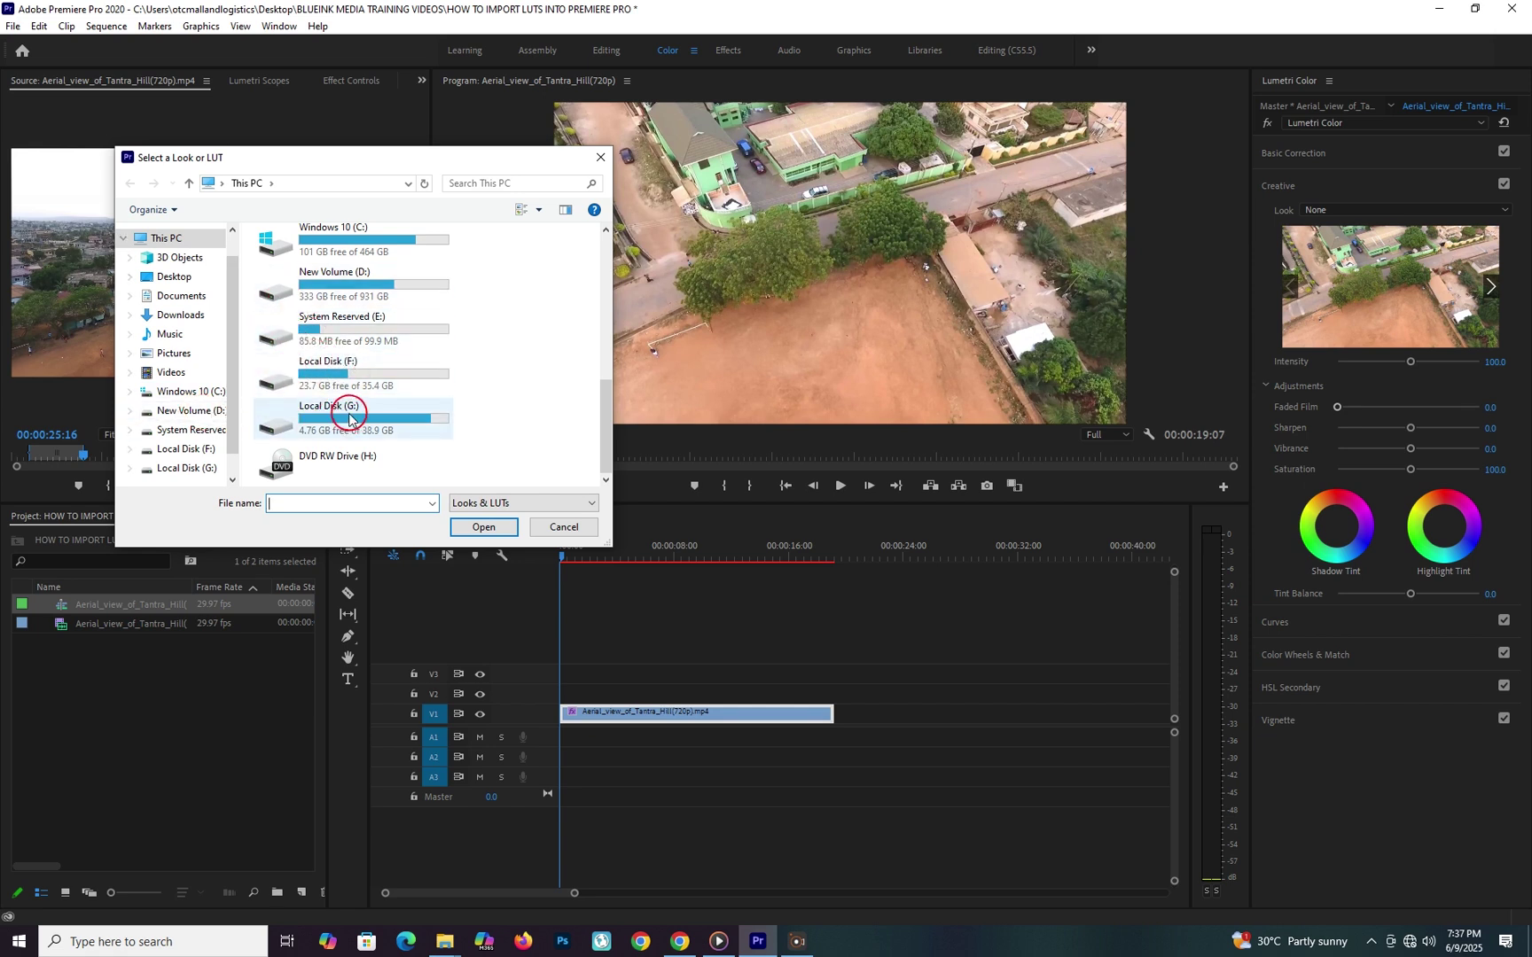
double_click(351, 379)
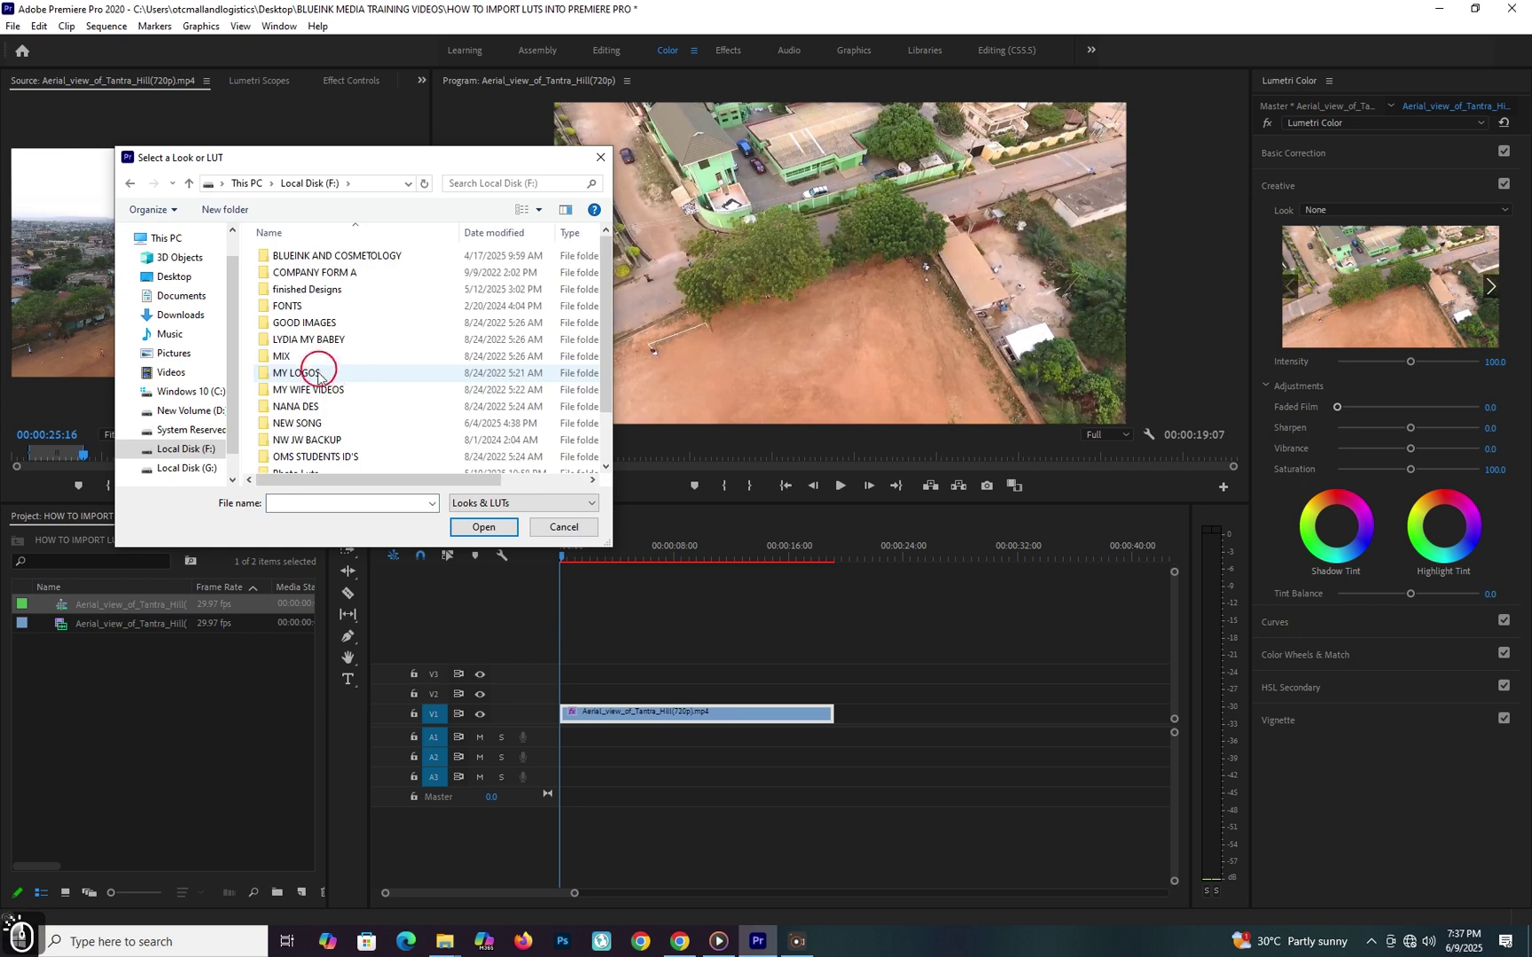
scroll(321, 383, "down", 2)
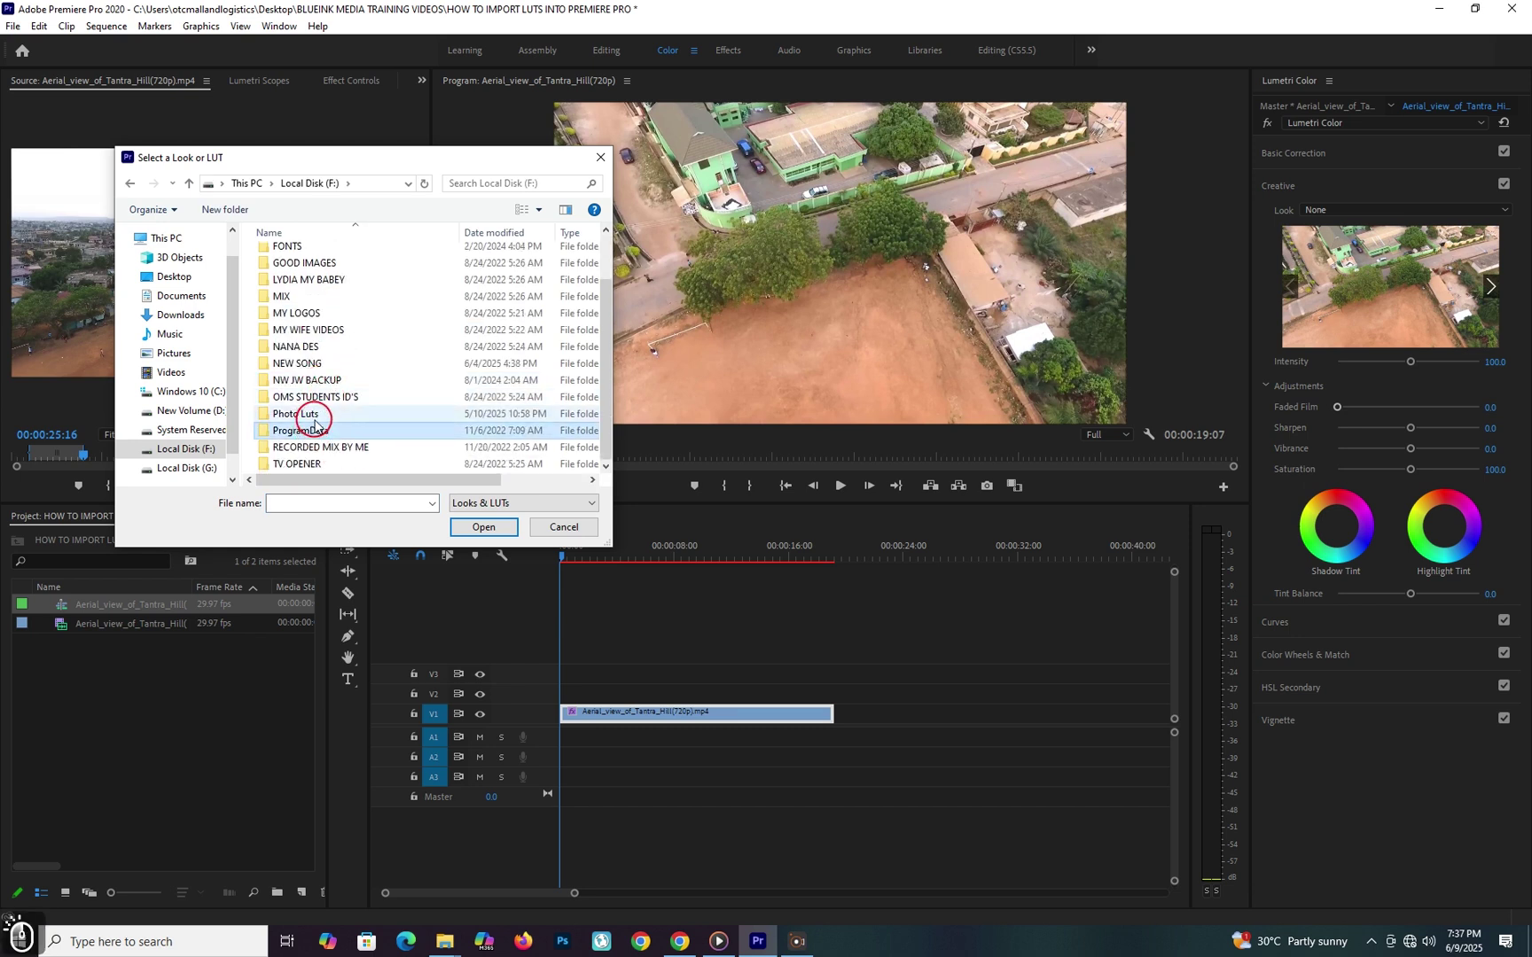
double_click(301, 415)
double_click(334, 273)
left_click(352, 263)
double_click(352, 263)
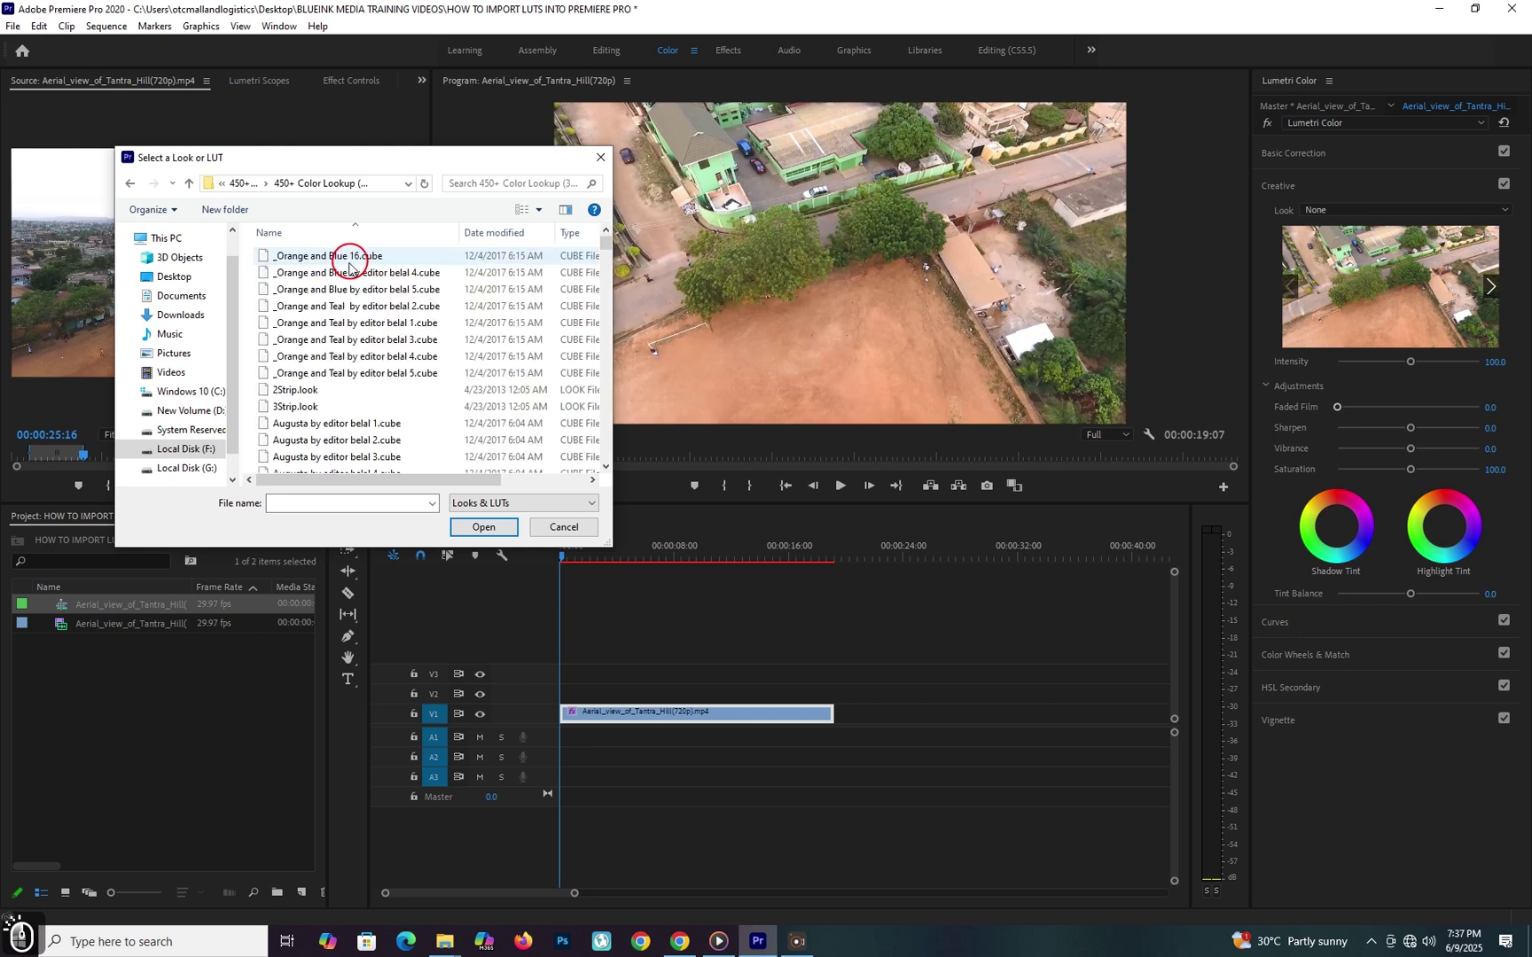
- Load _Orange and Blue 16.cube as the clip's creative look
left_click(367, 262)
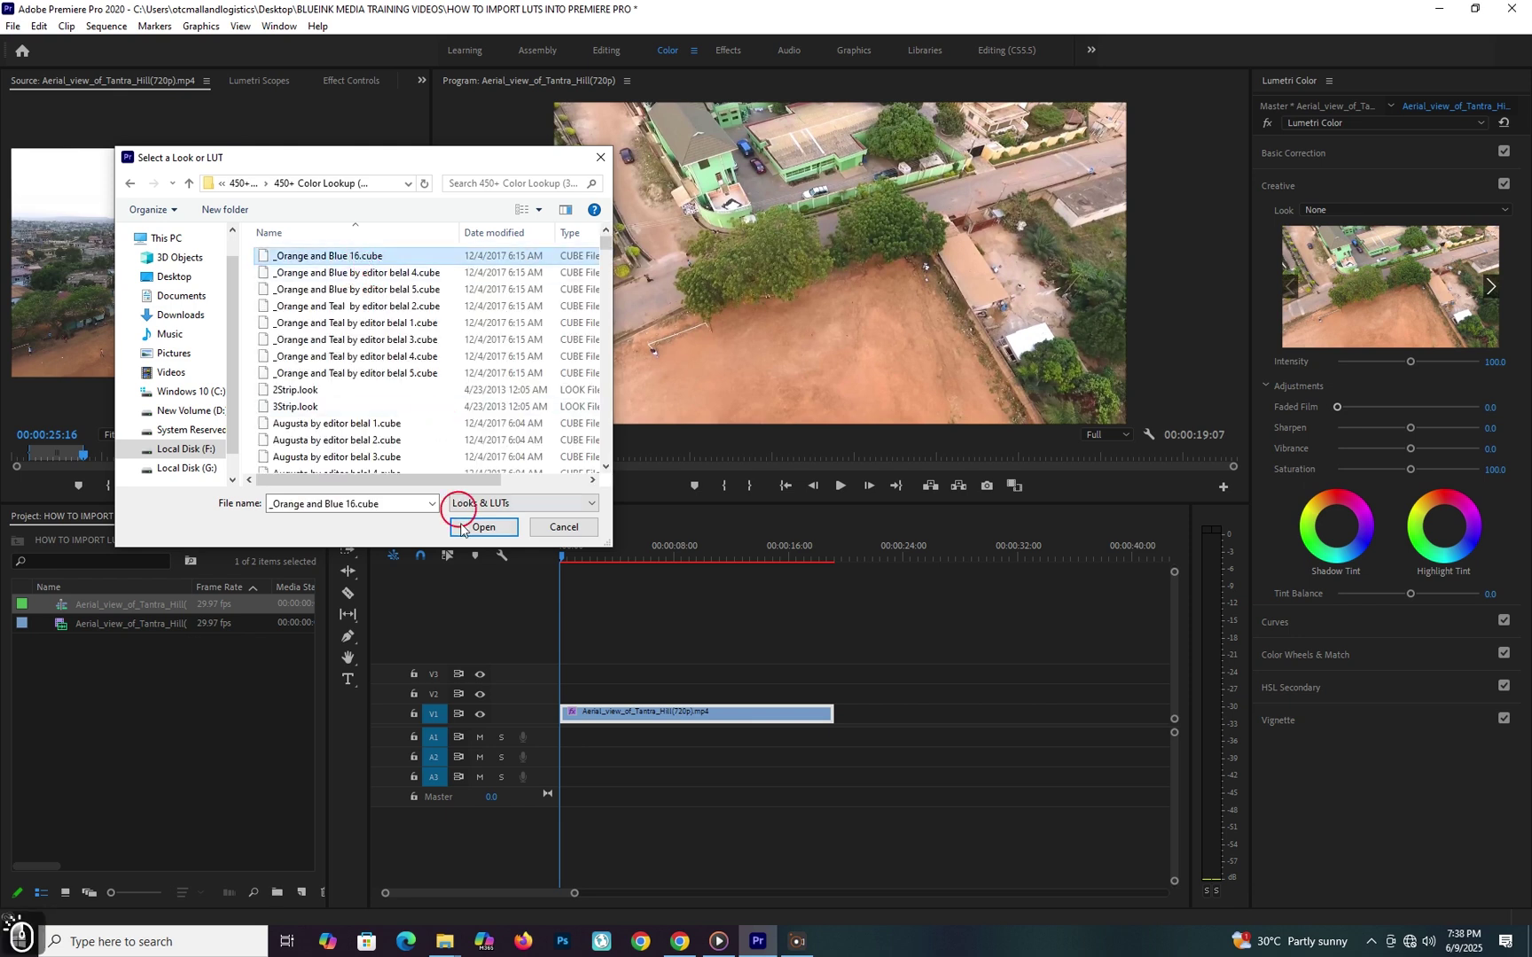
left_click(471, 530)
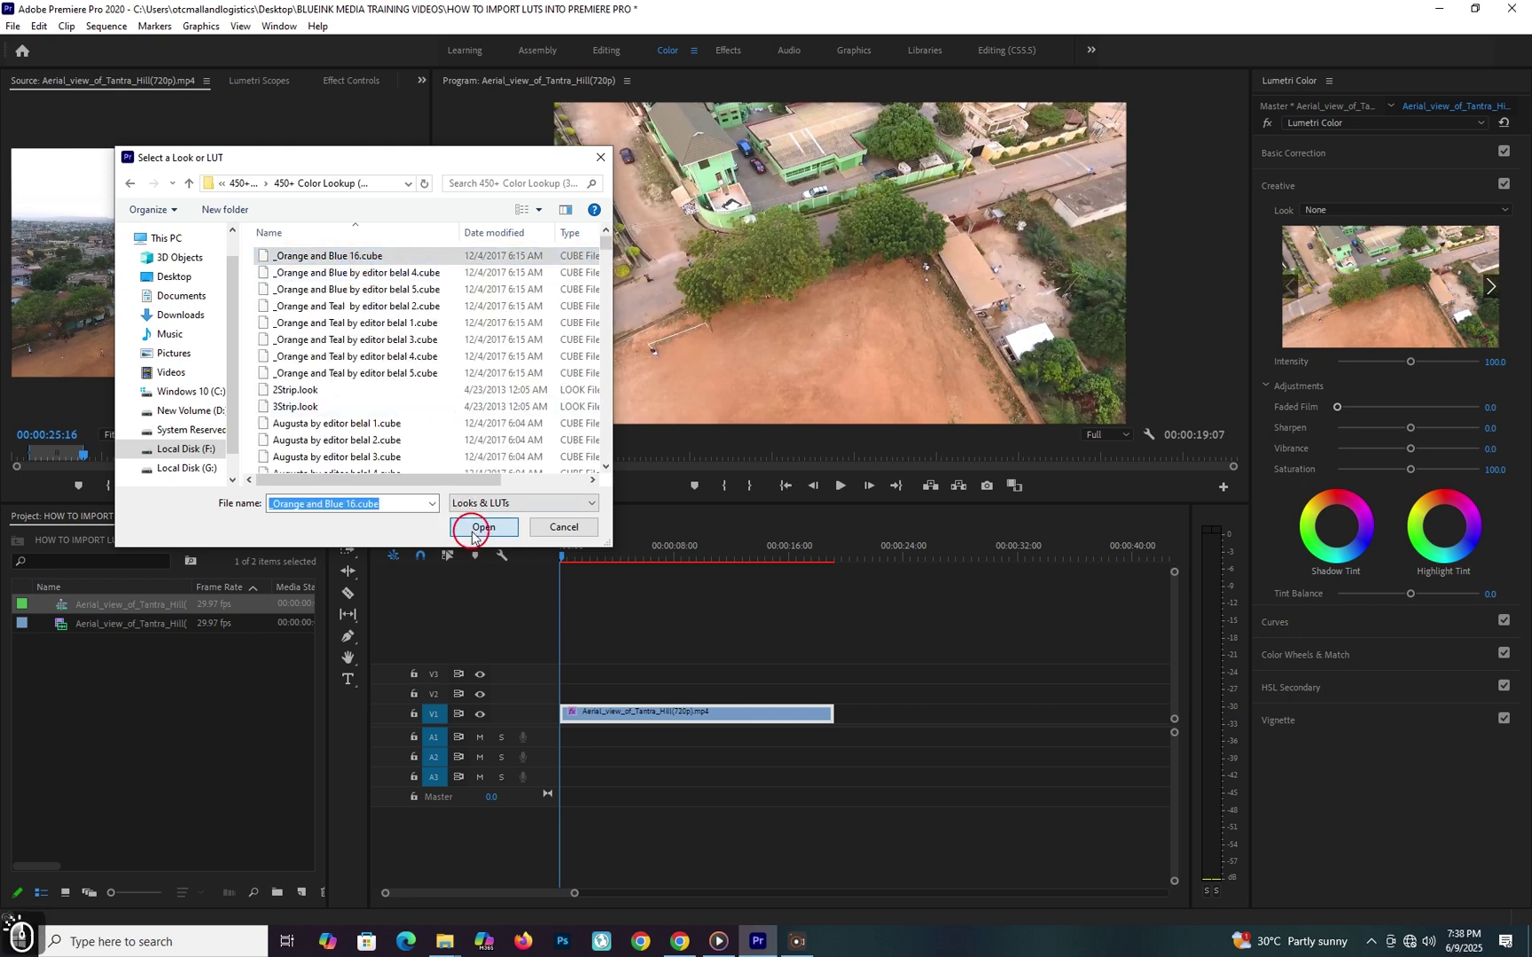
left_click(471, 530)
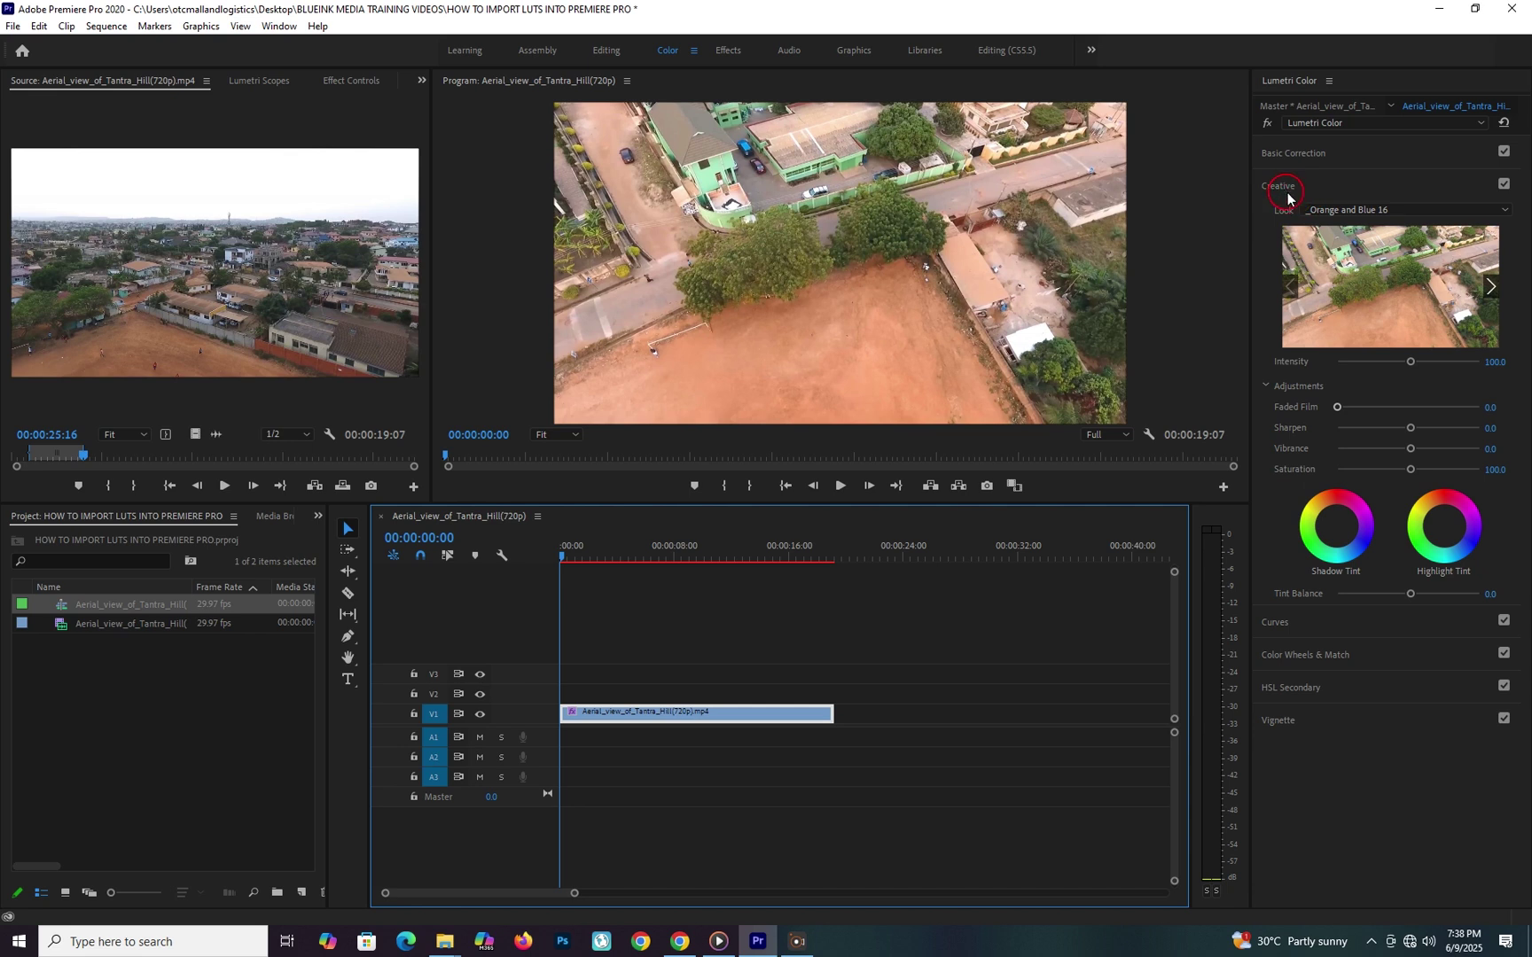
- Look through the list of available creative looks, from the first entries down to the LOG film presets
left_click(1327, 211)
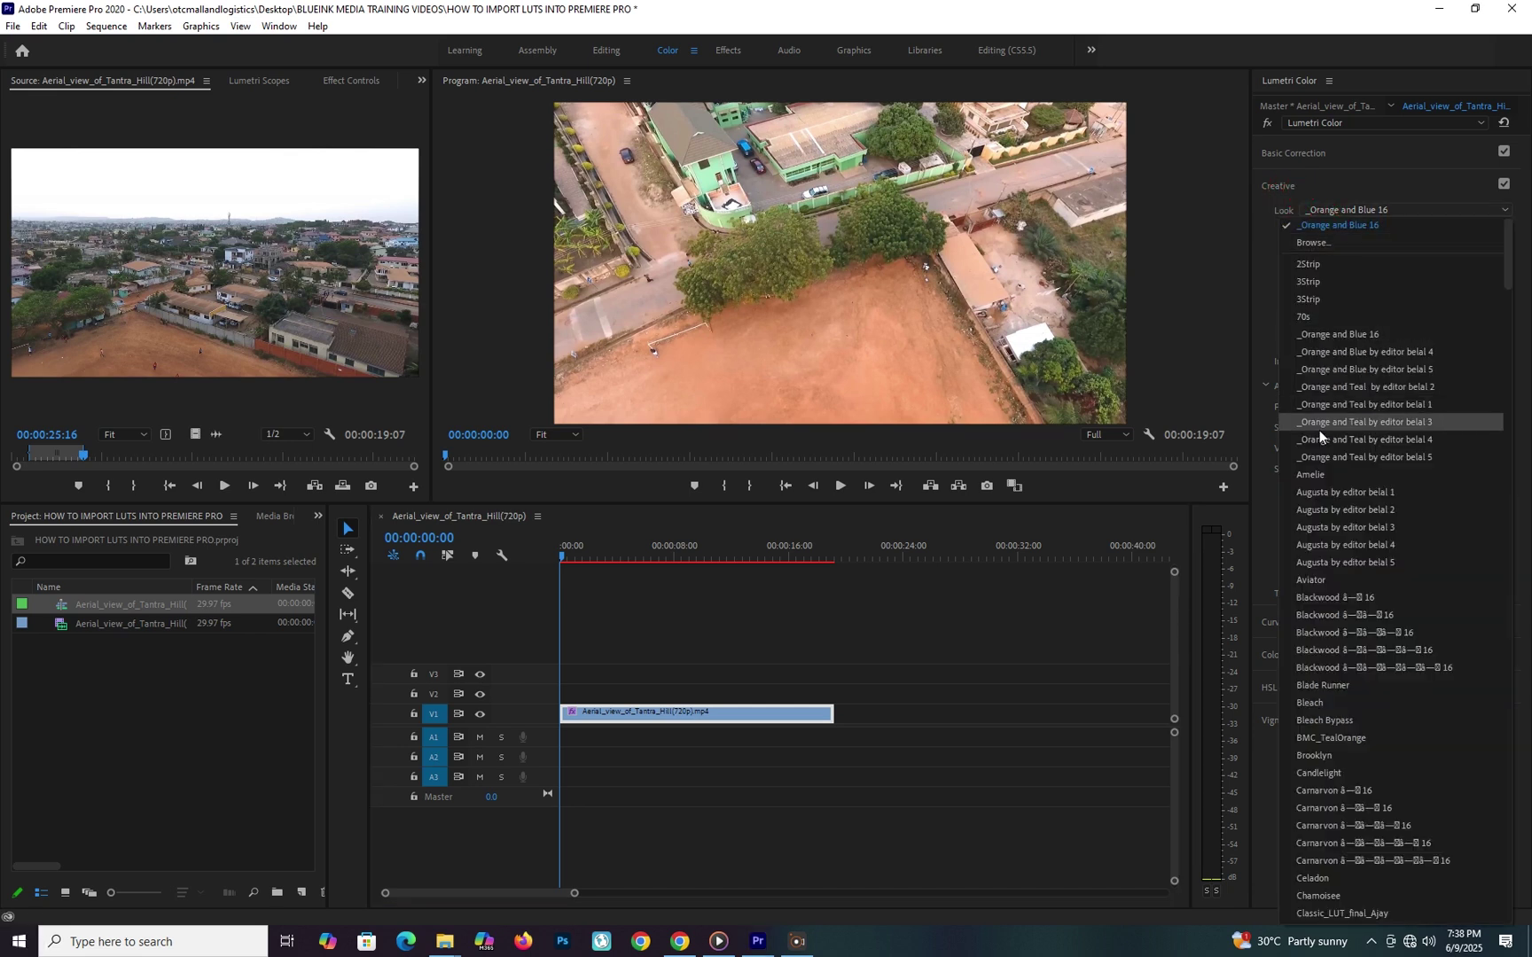
scroll(1319, 433, "down", 4)
scroll(1320, 446, "down", 15)
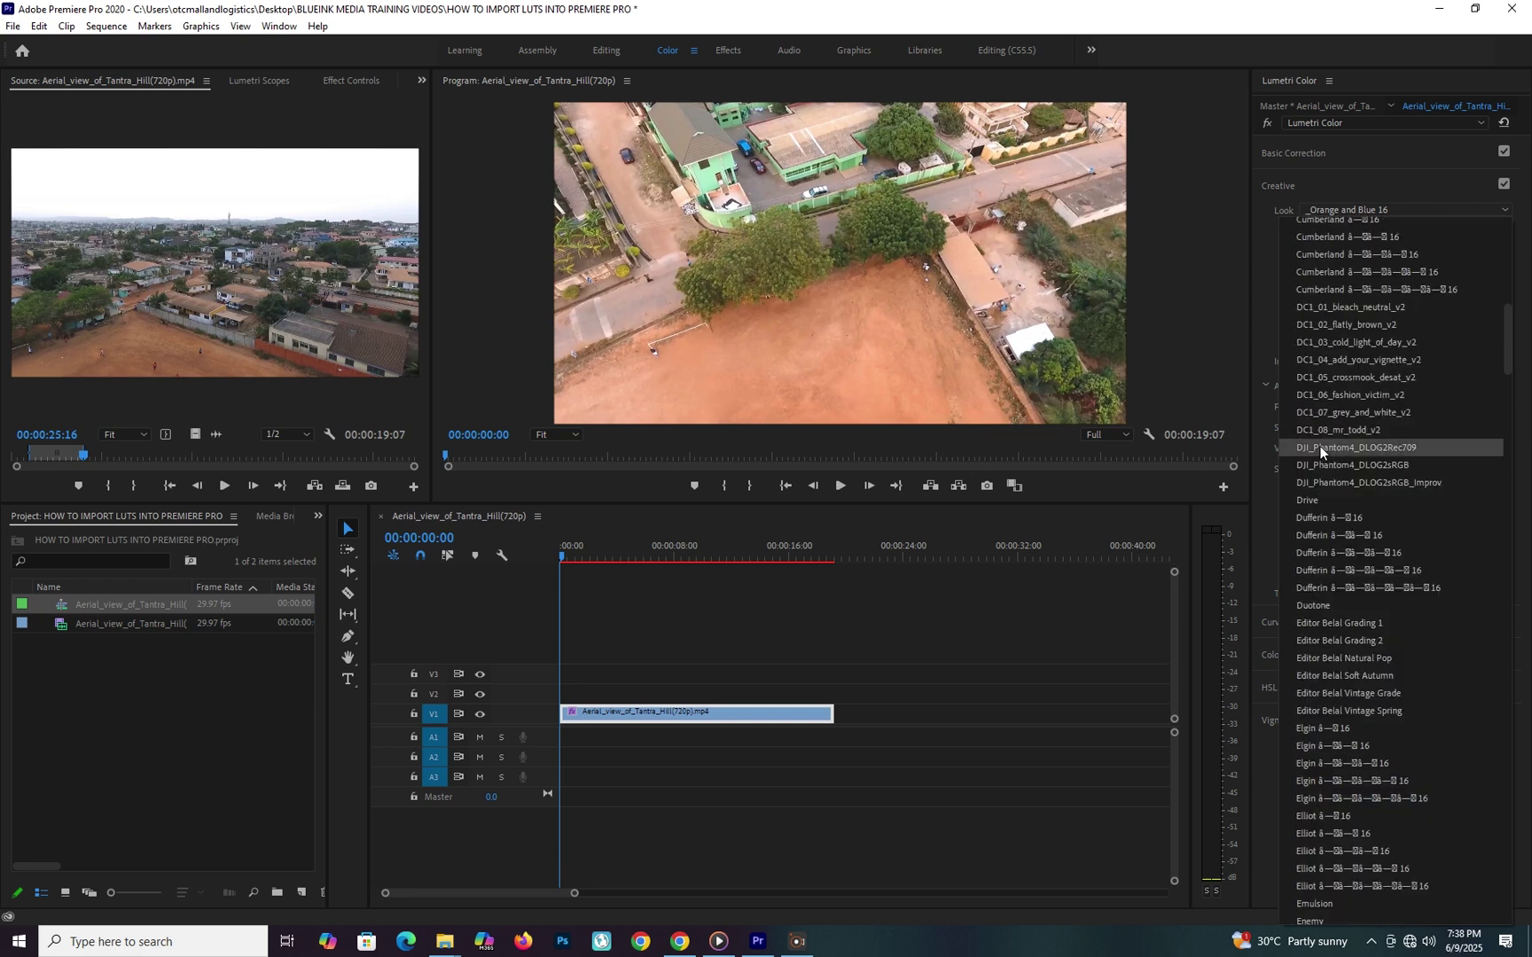
scroll(1317, 445, "down", 20)
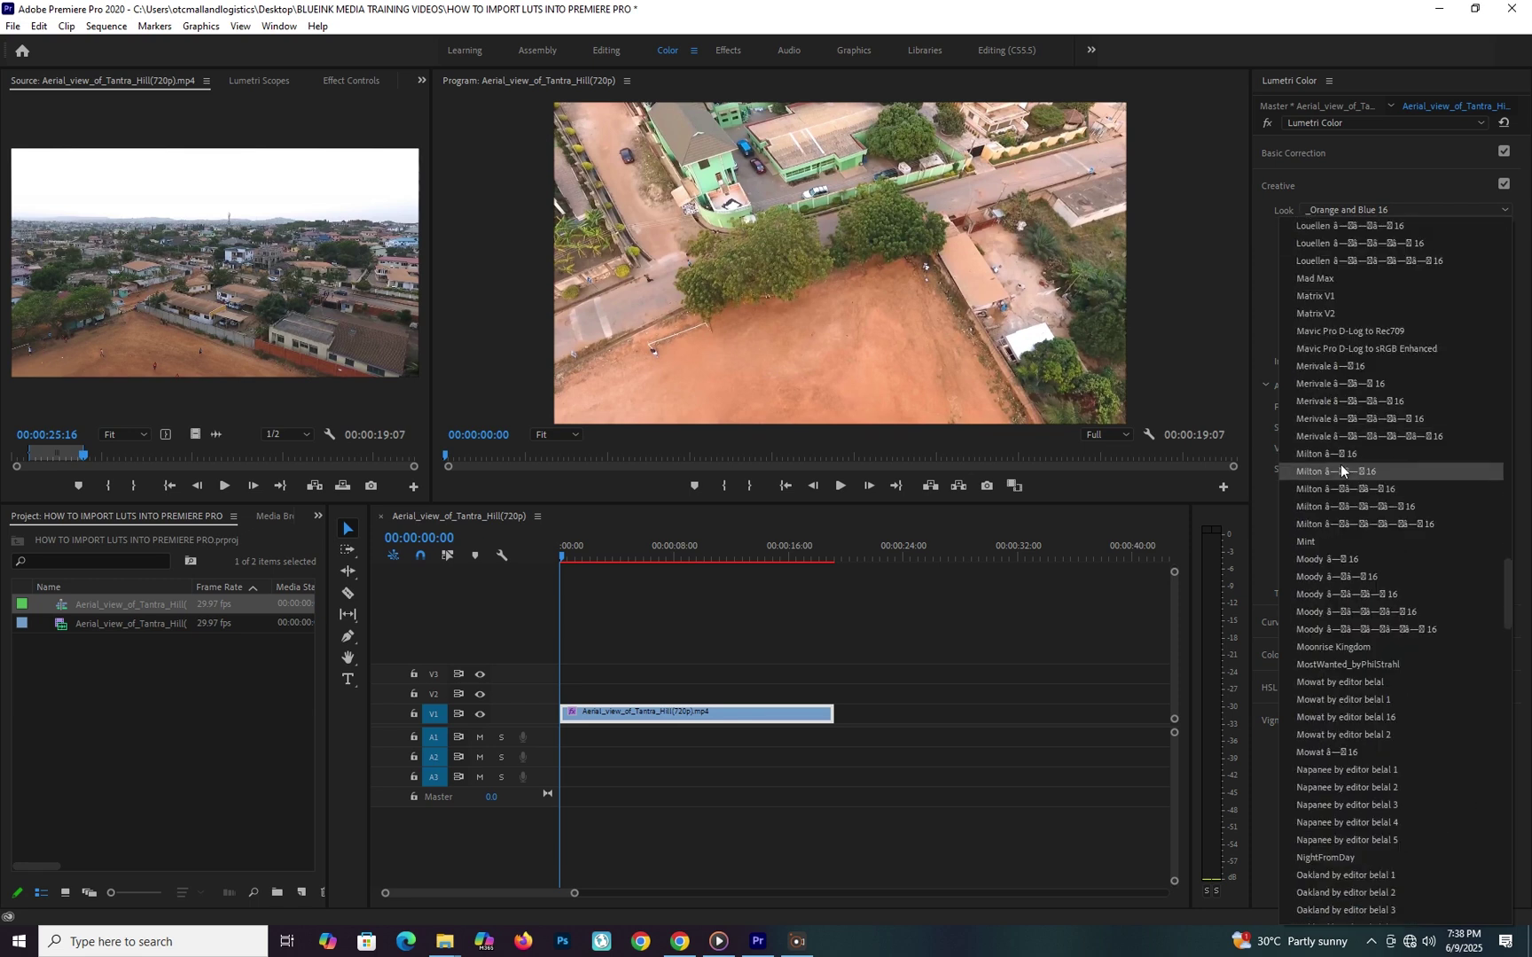
scroll(1322, 348, "up", 12)
scroll(1322, 347, "up", 20)
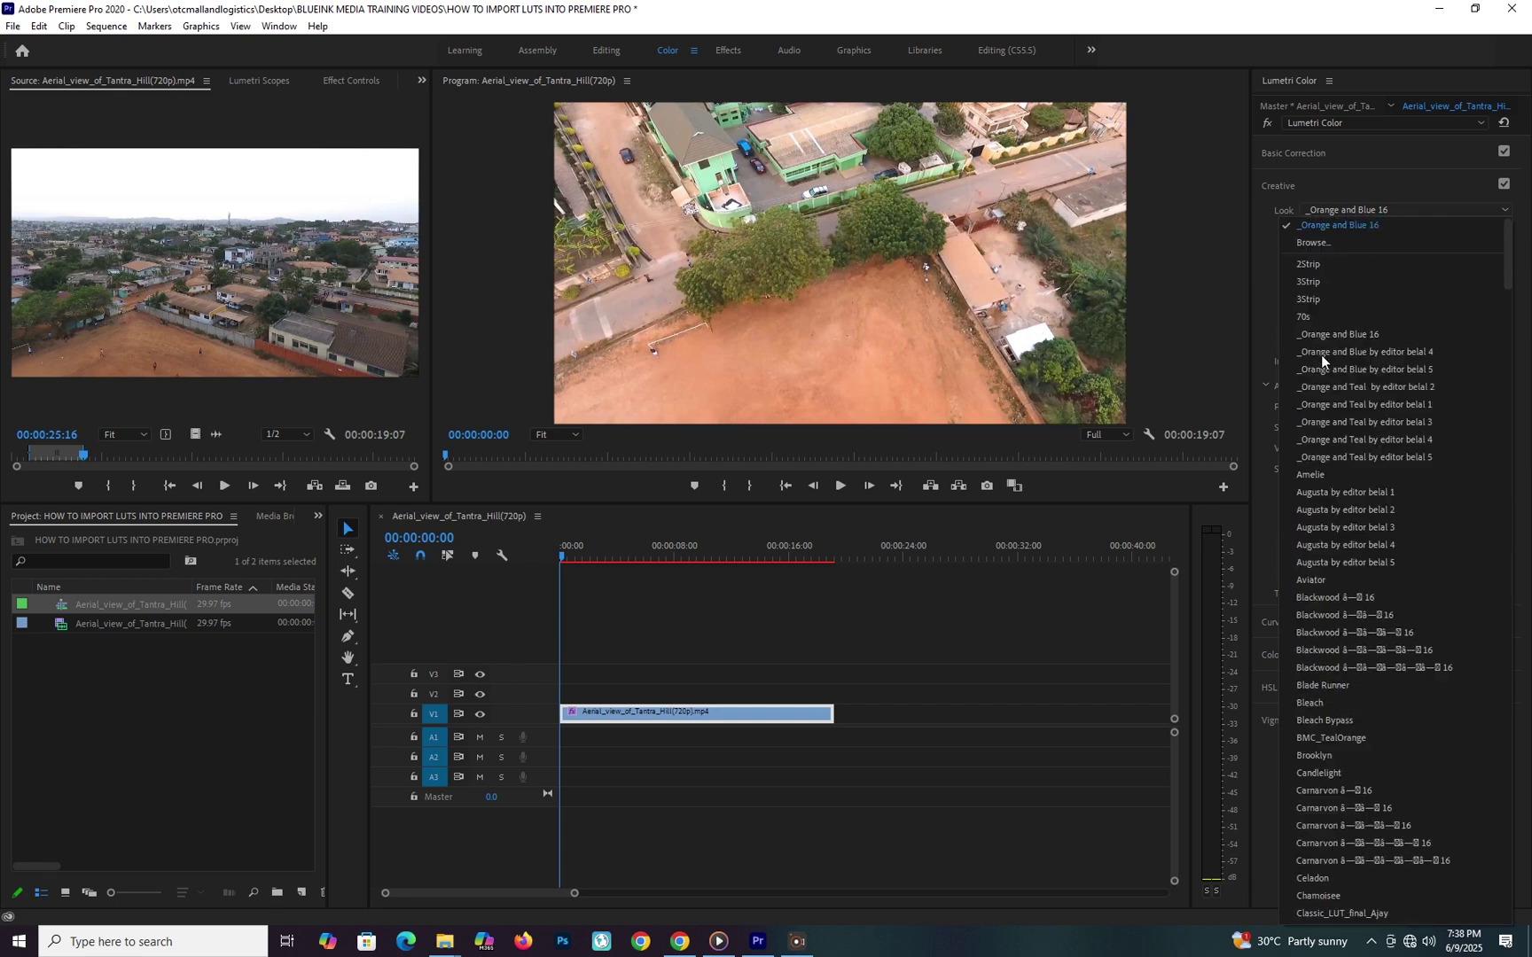
scroll(1324, 379, "down", 20)
scroll(1328, 429, "down", 15)
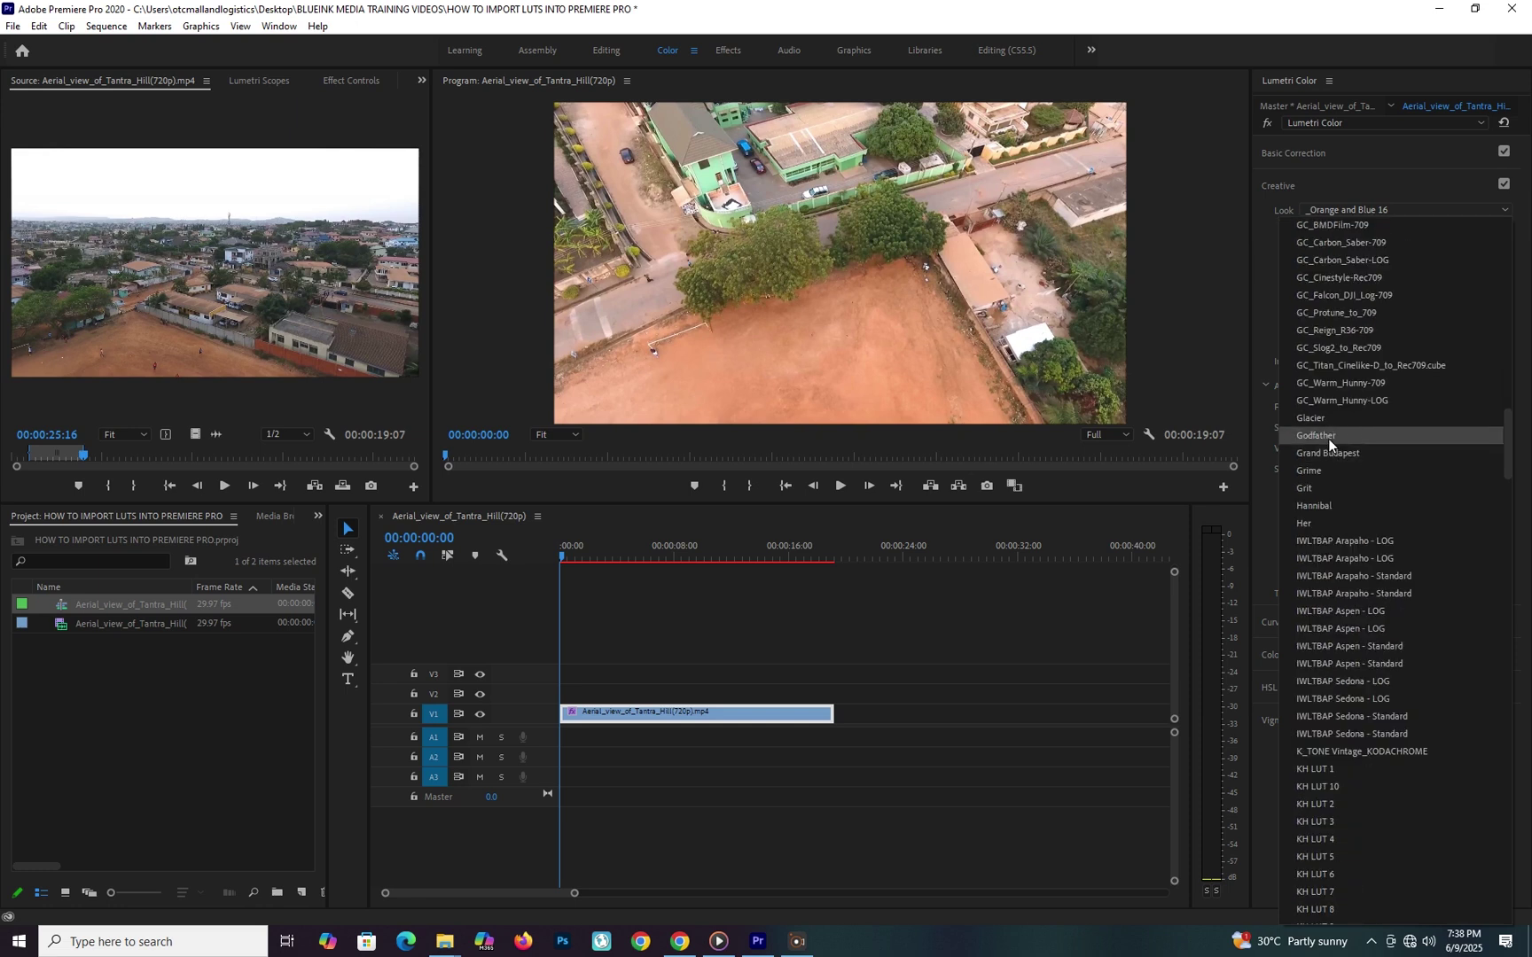
scroll(1330, 441, "down", 10)
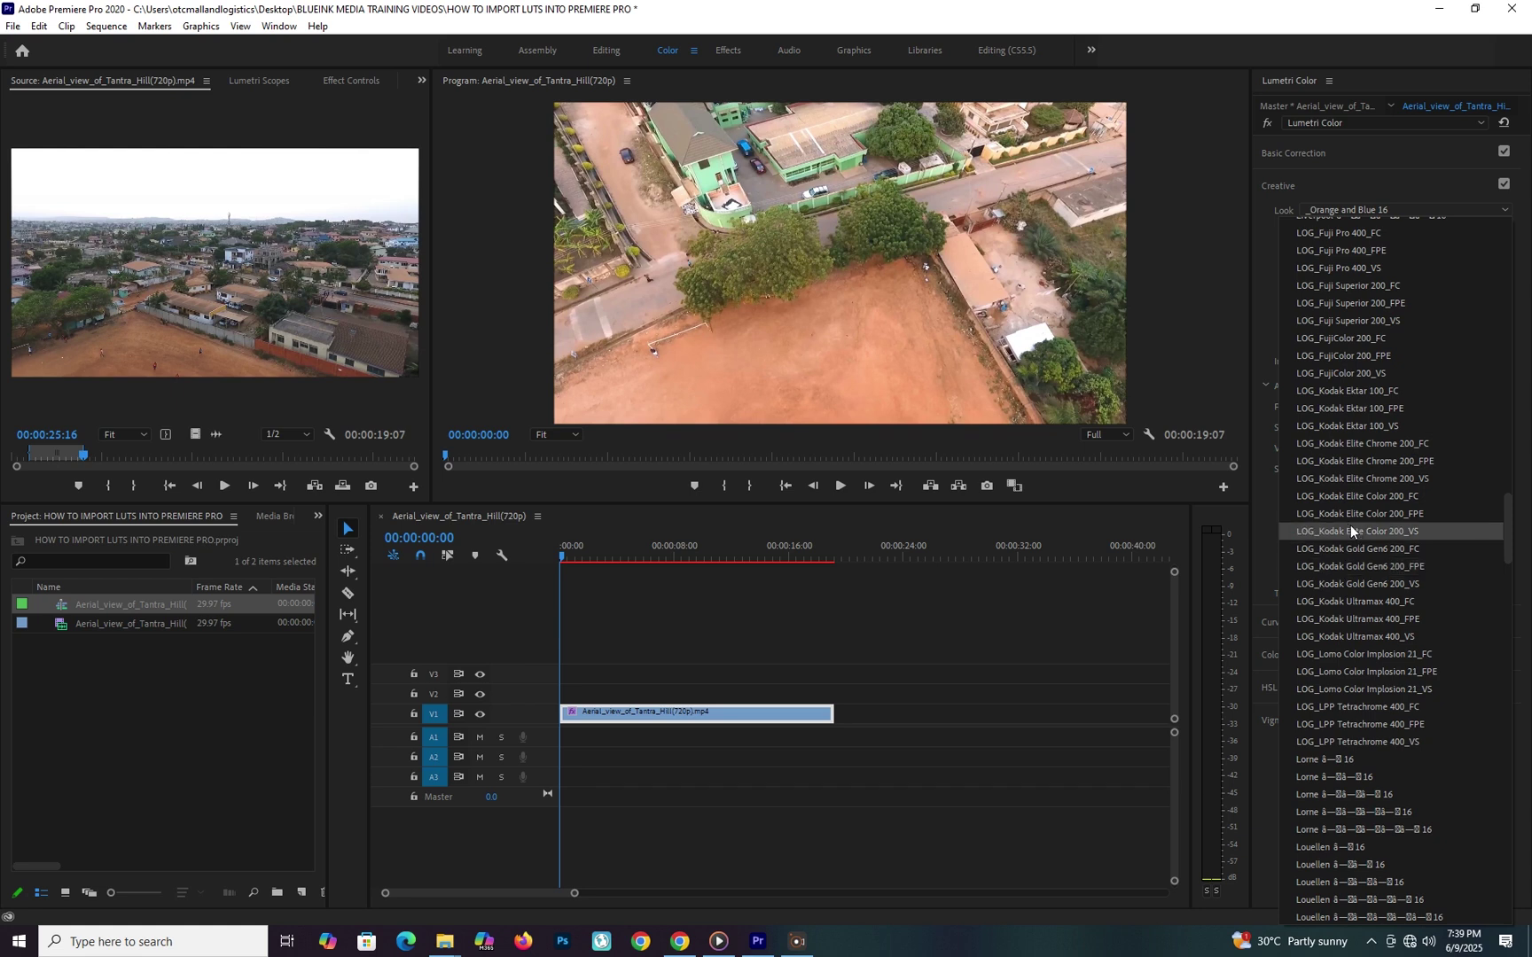
- Minimize the Premiere Pro, Media Player and File Explorer windows to reach the desktop
left_click(1433, 7)
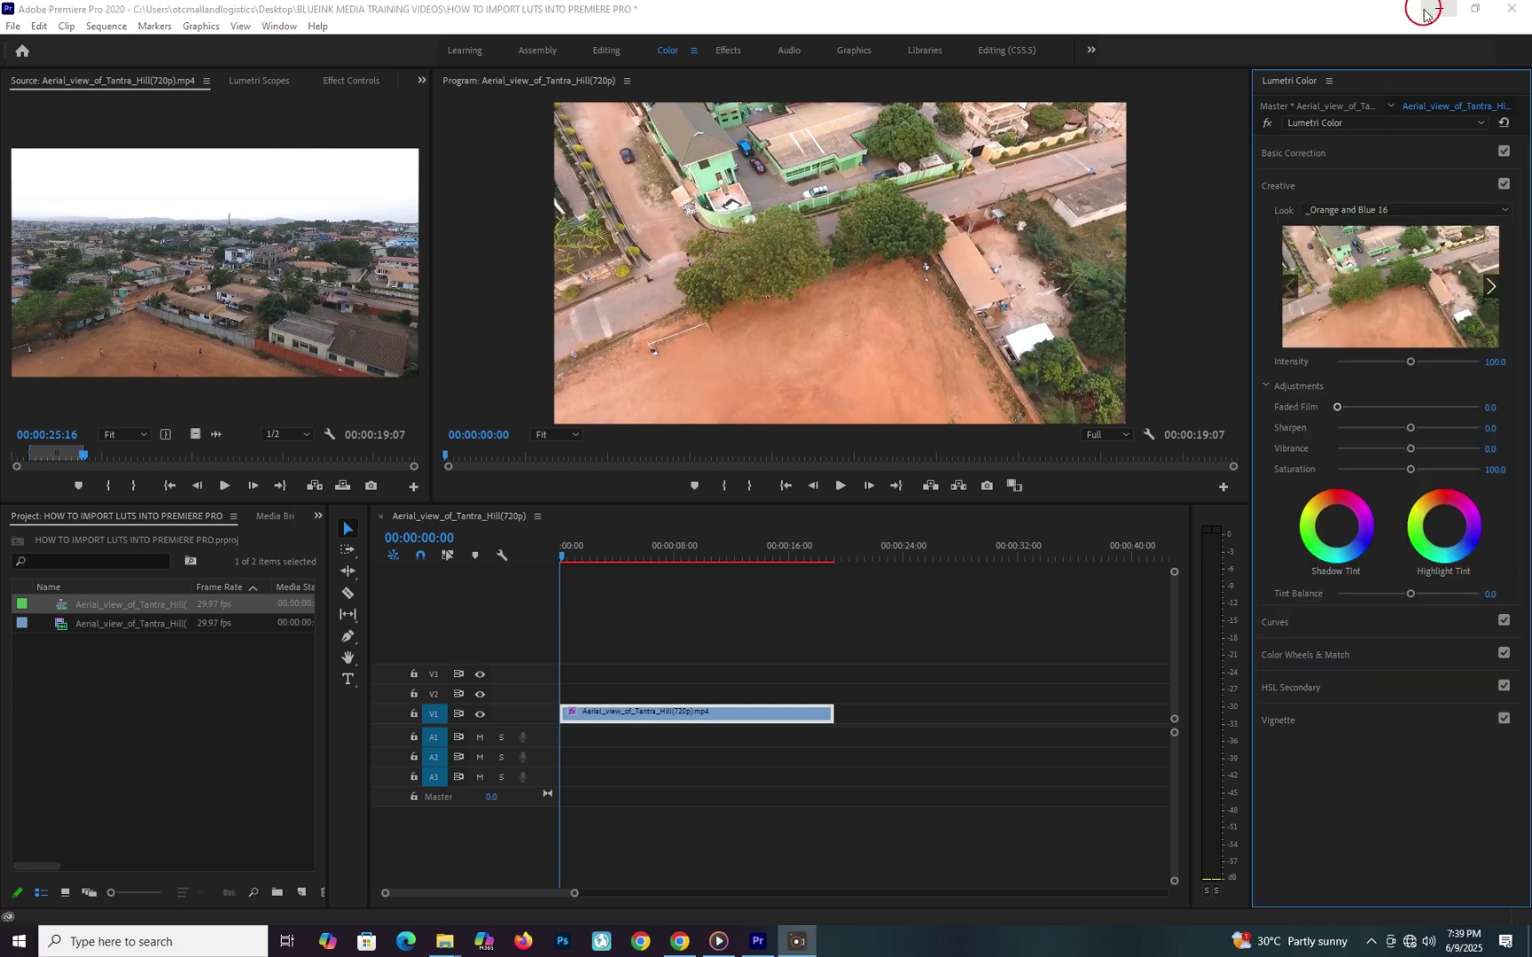
left_click(1436, 9)
left_click(1472, 9)
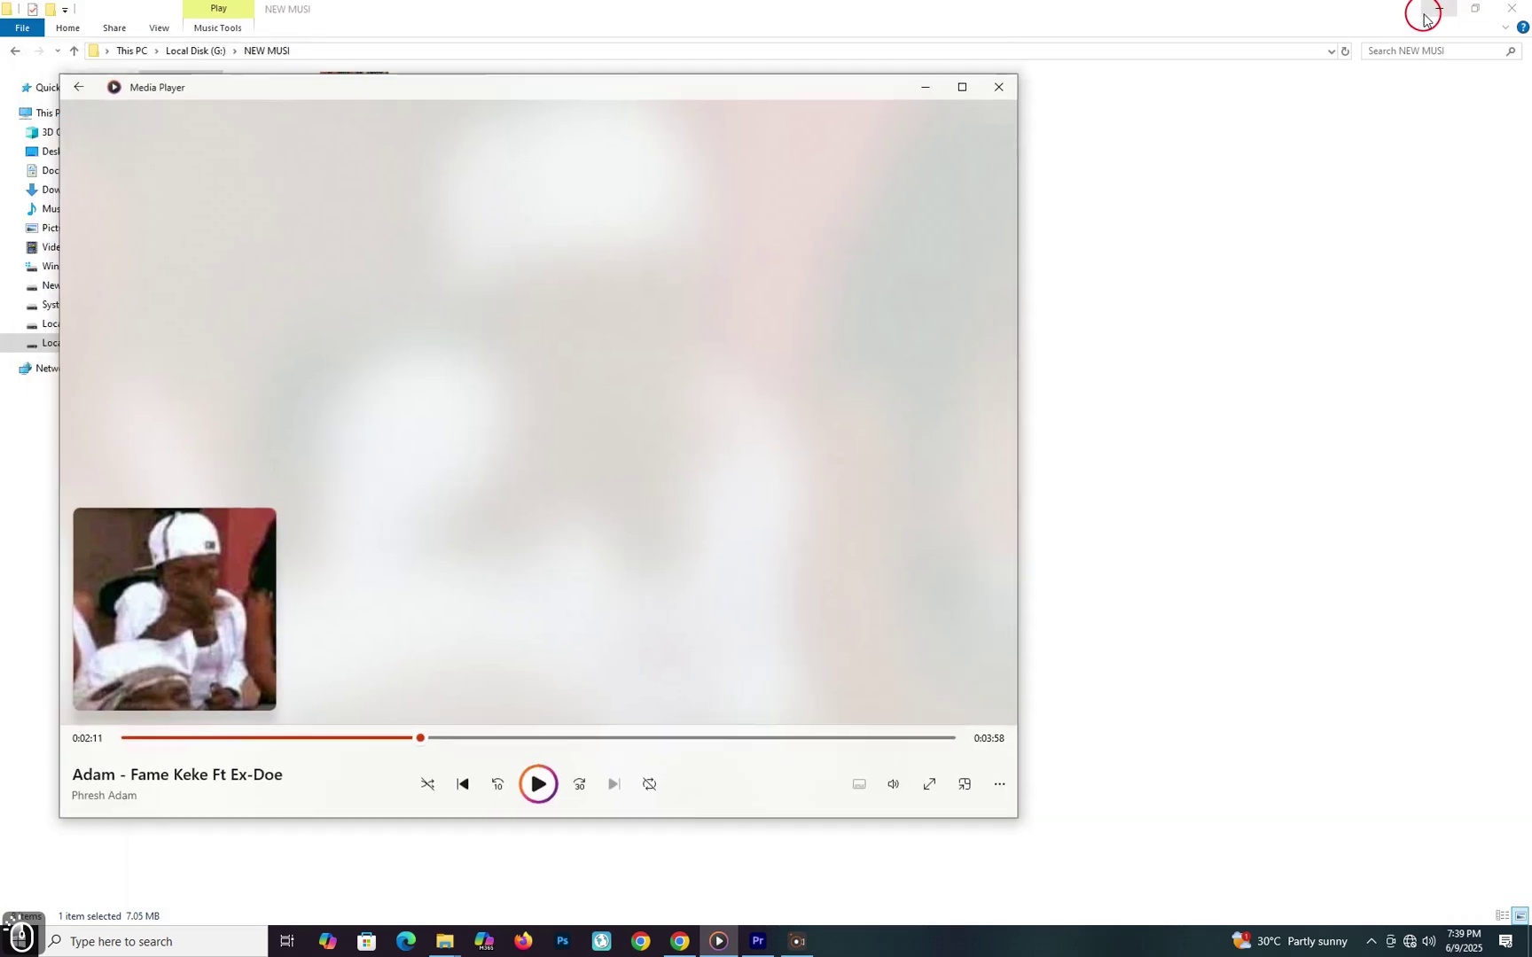
left_click(922, 82)
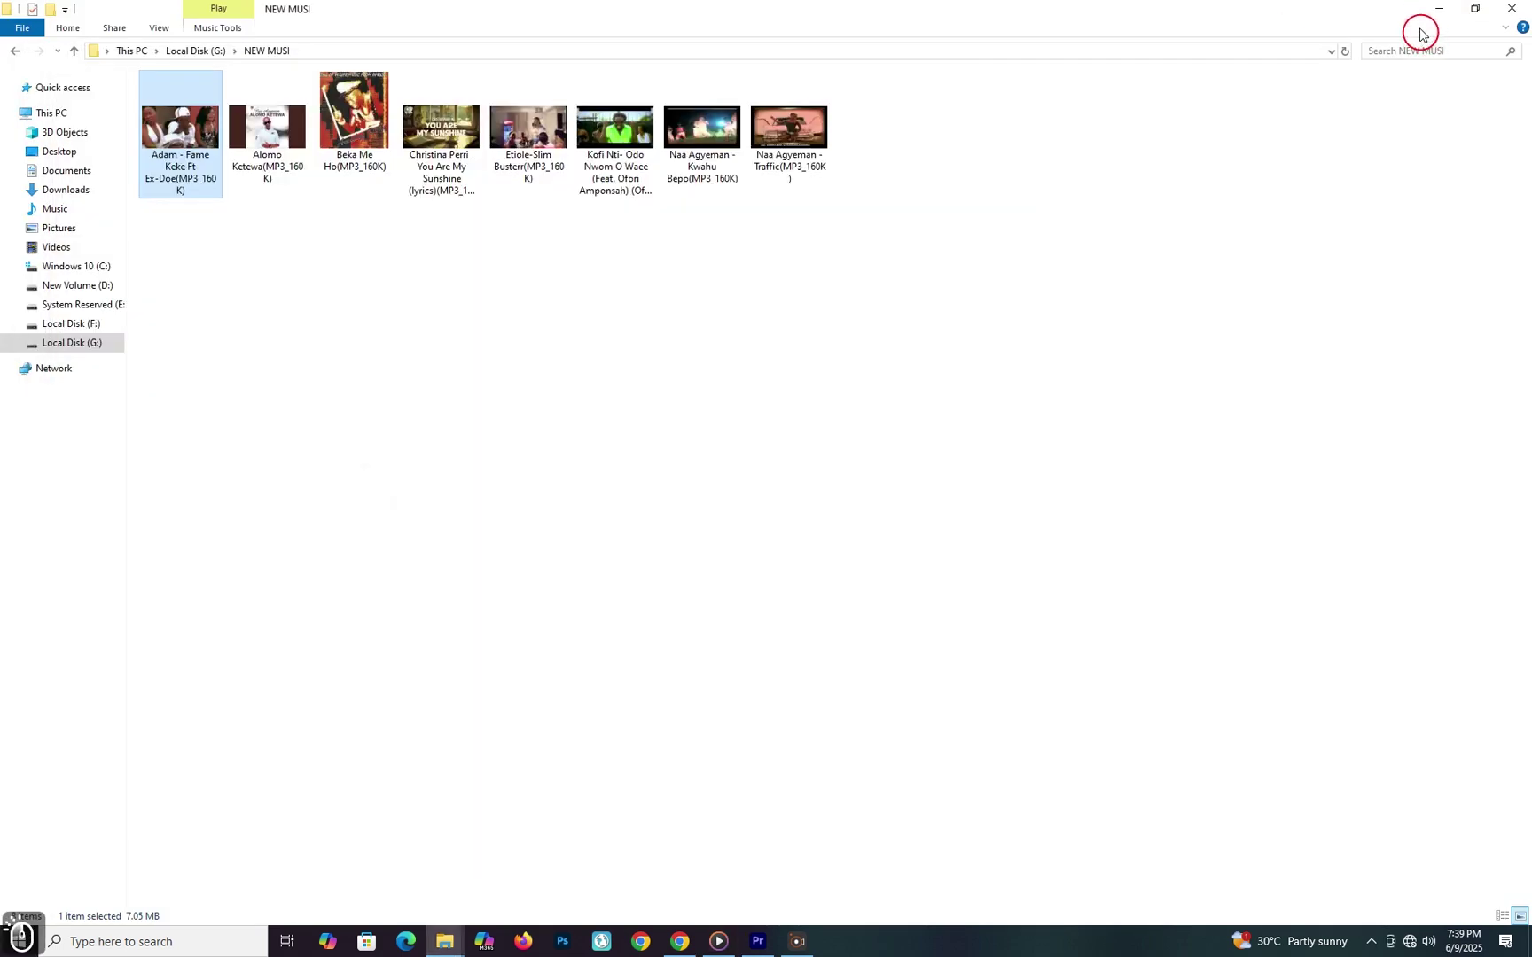
left_click(1437, 9)
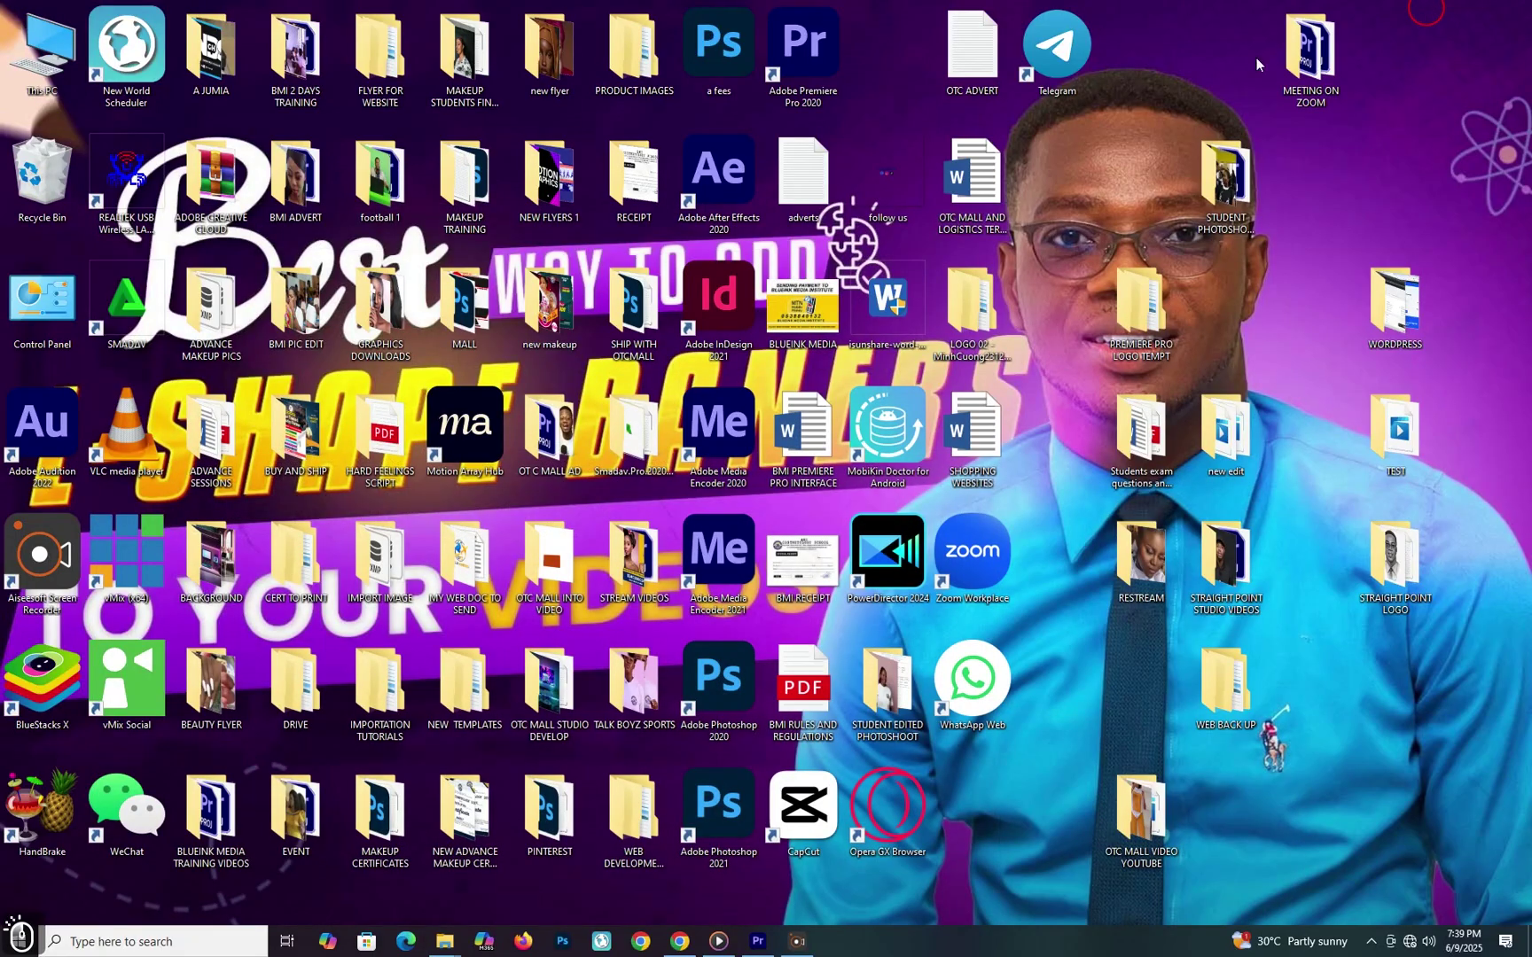
- Open the file location of the Adobe Premiere Pro 2020 shortcut
left_click(25, 947)
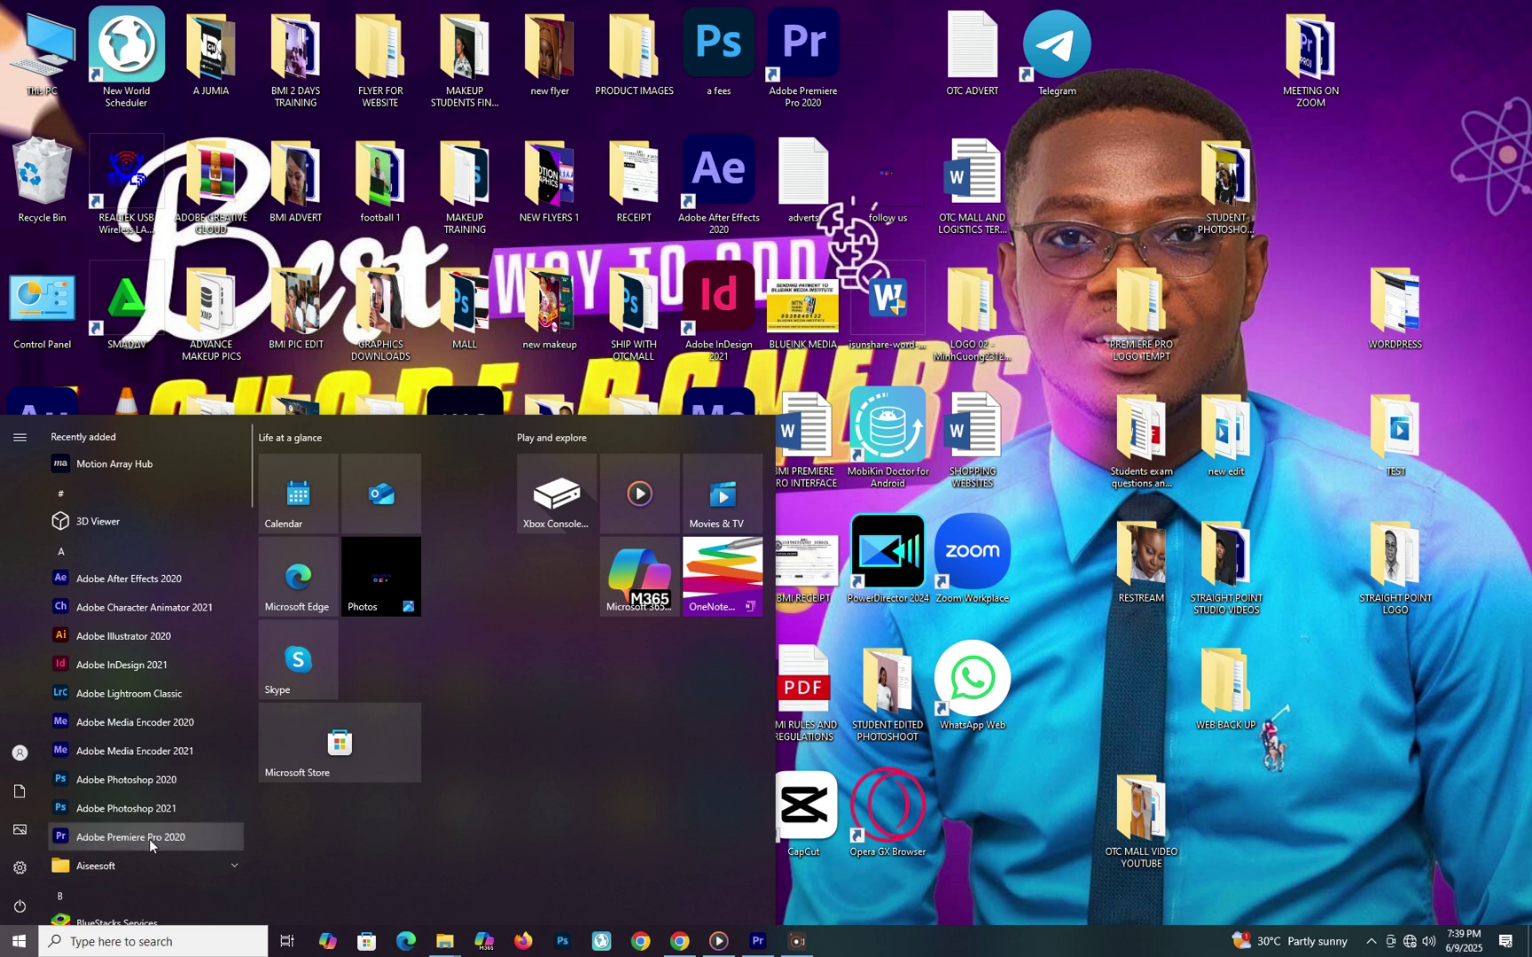
right_click(174, 833)
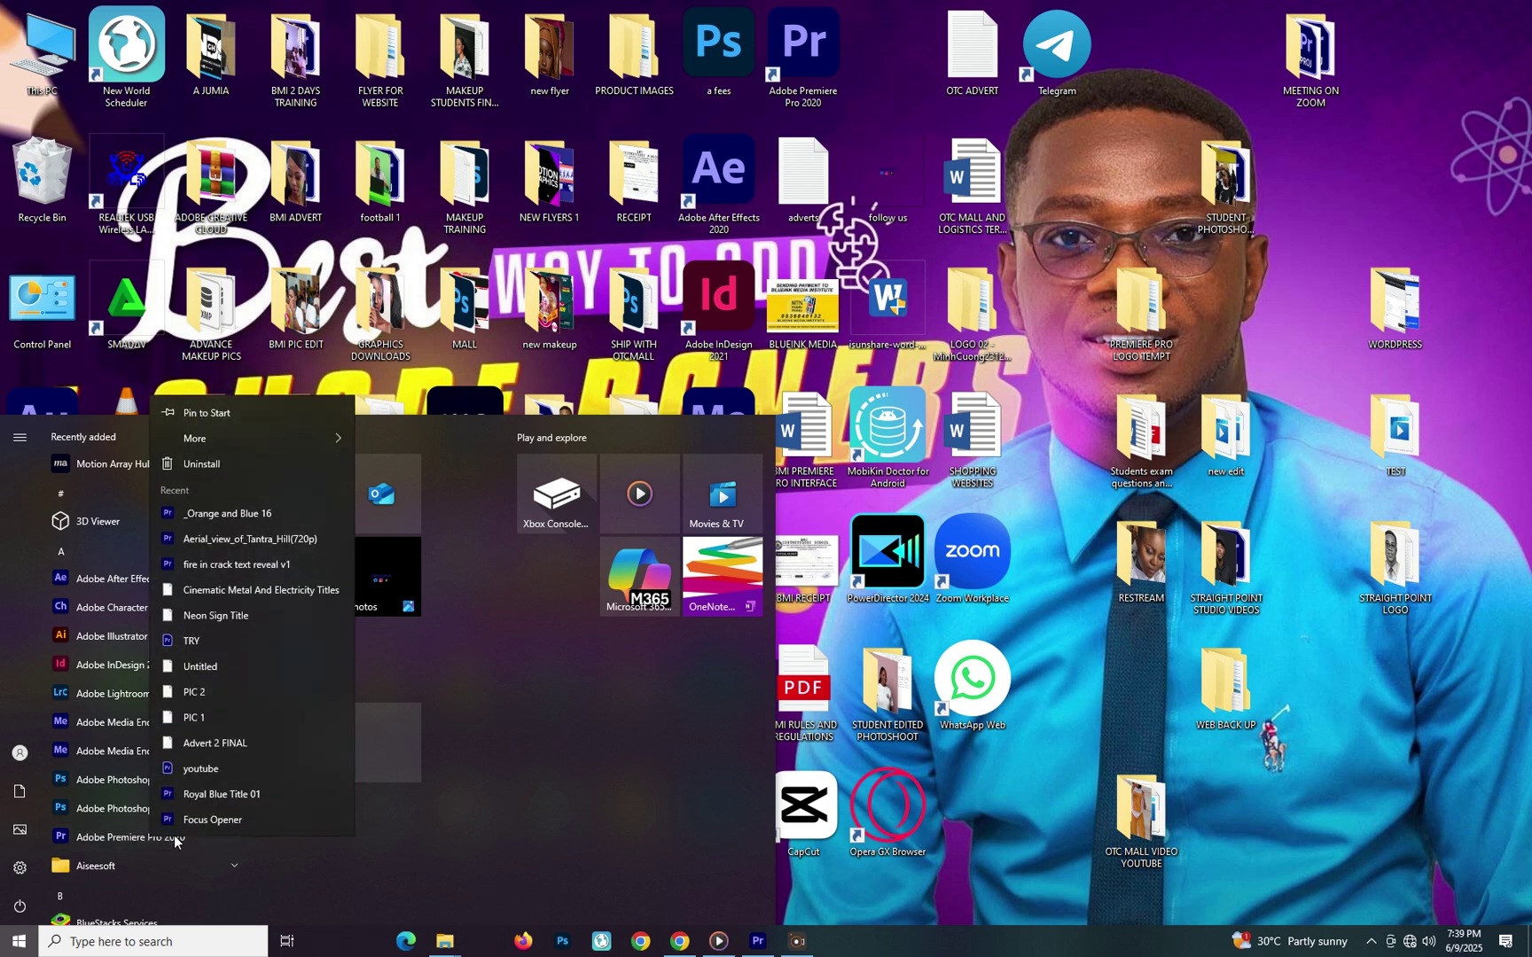
mouse_move(187, 440)
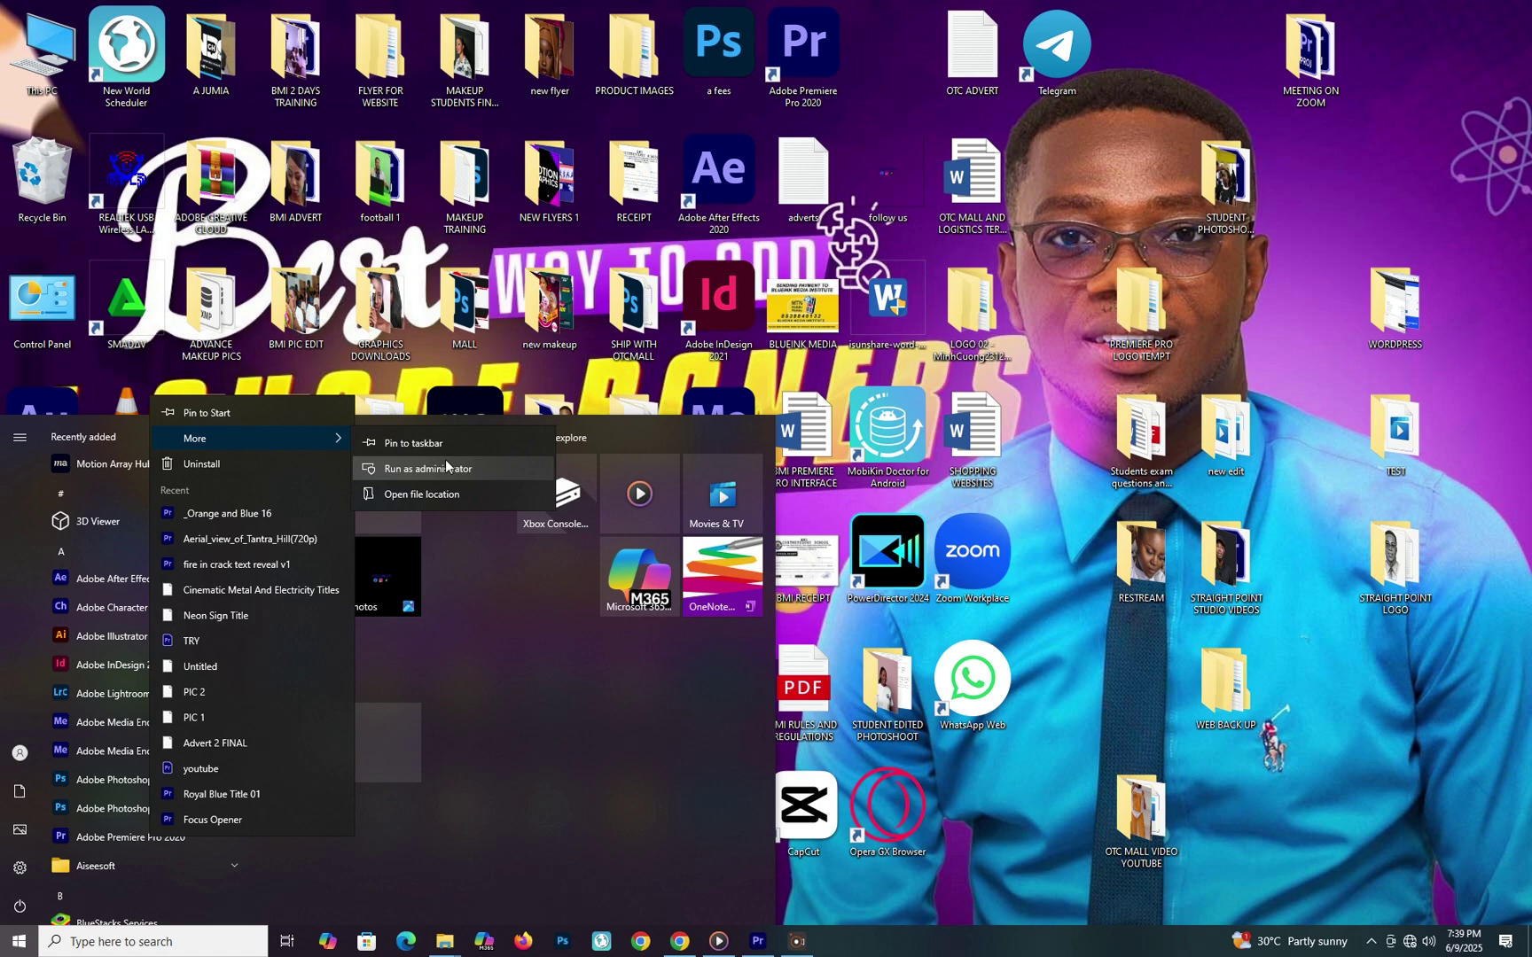
left_click(404, 496)
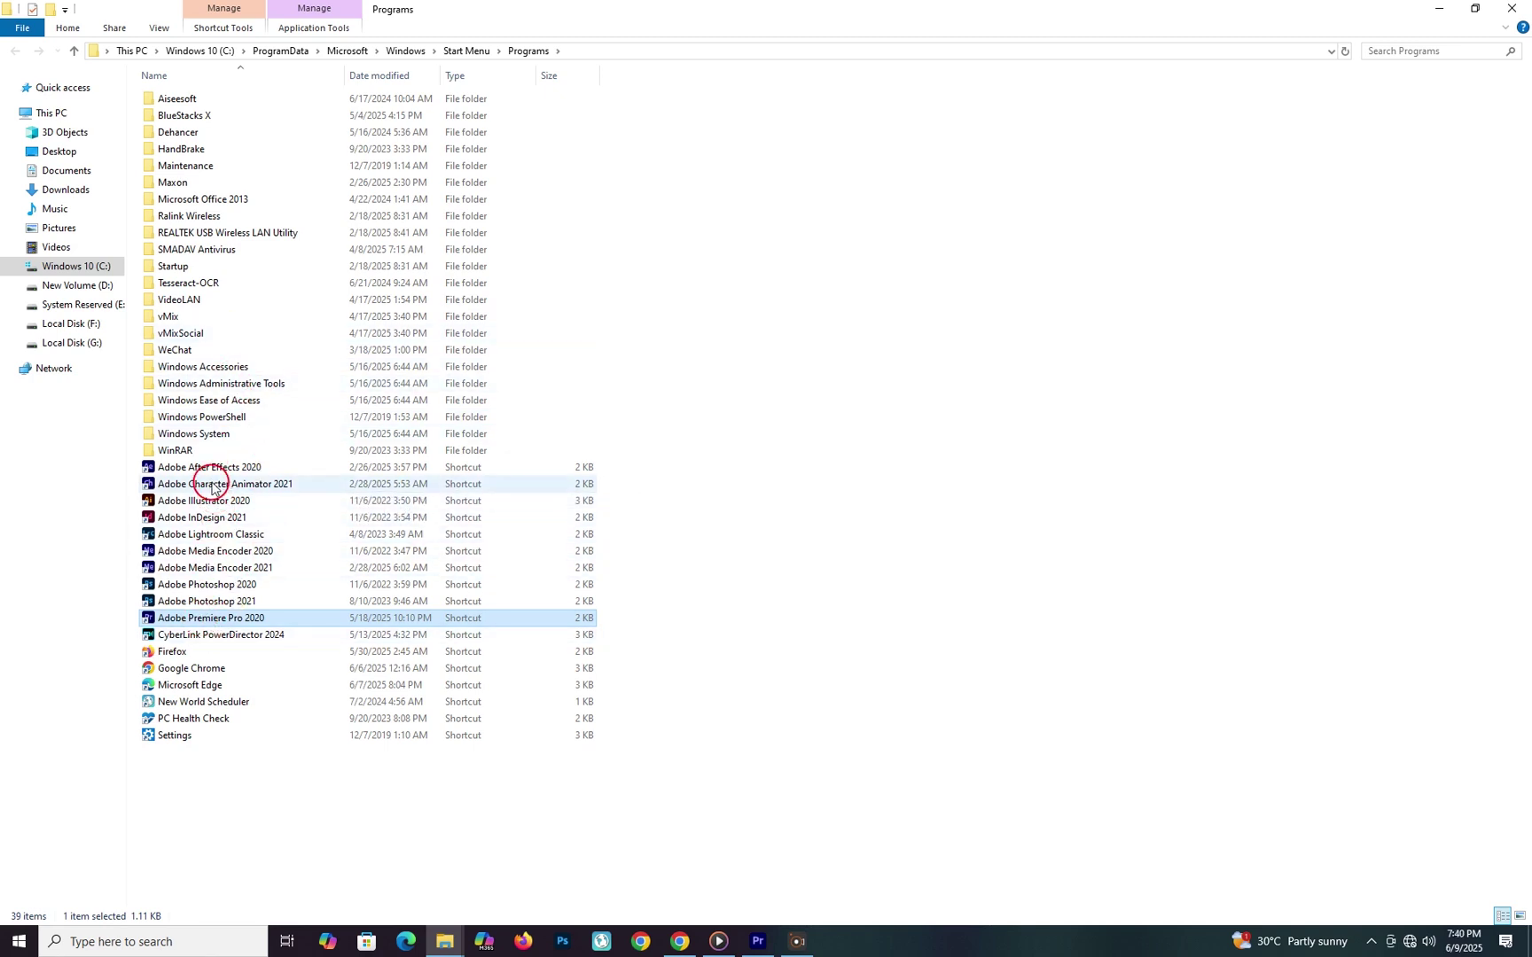
- Go from the Adobe Premiere Pro 2020 shortcut to the program's installation folder and open its Lumetri folder
double_click(234, 623)
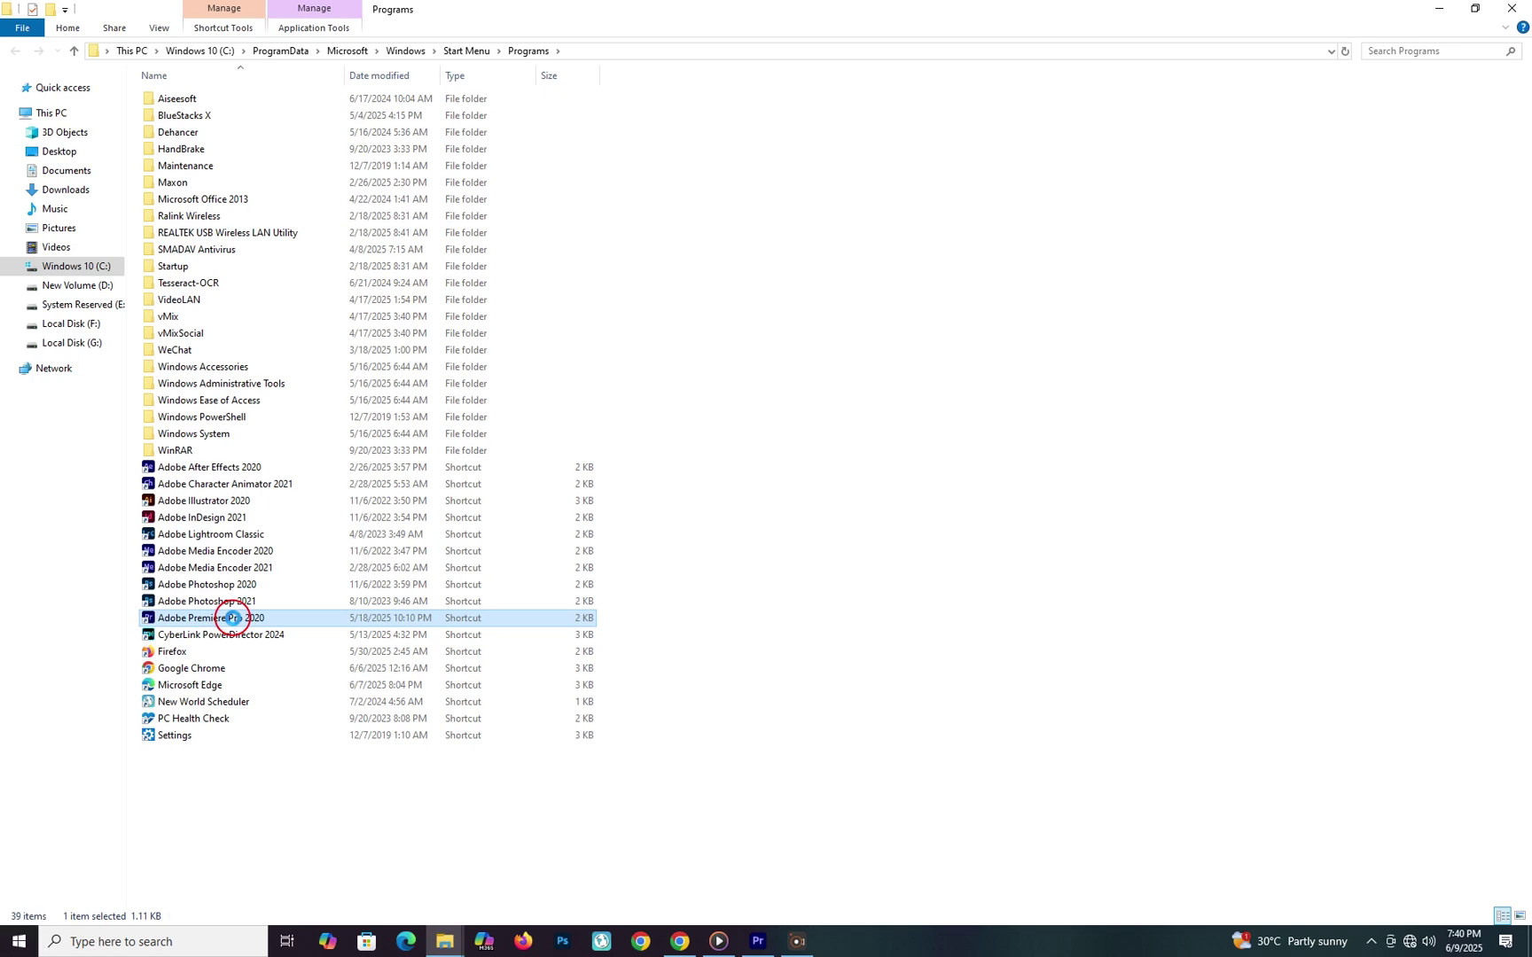
right_click(233, 619)
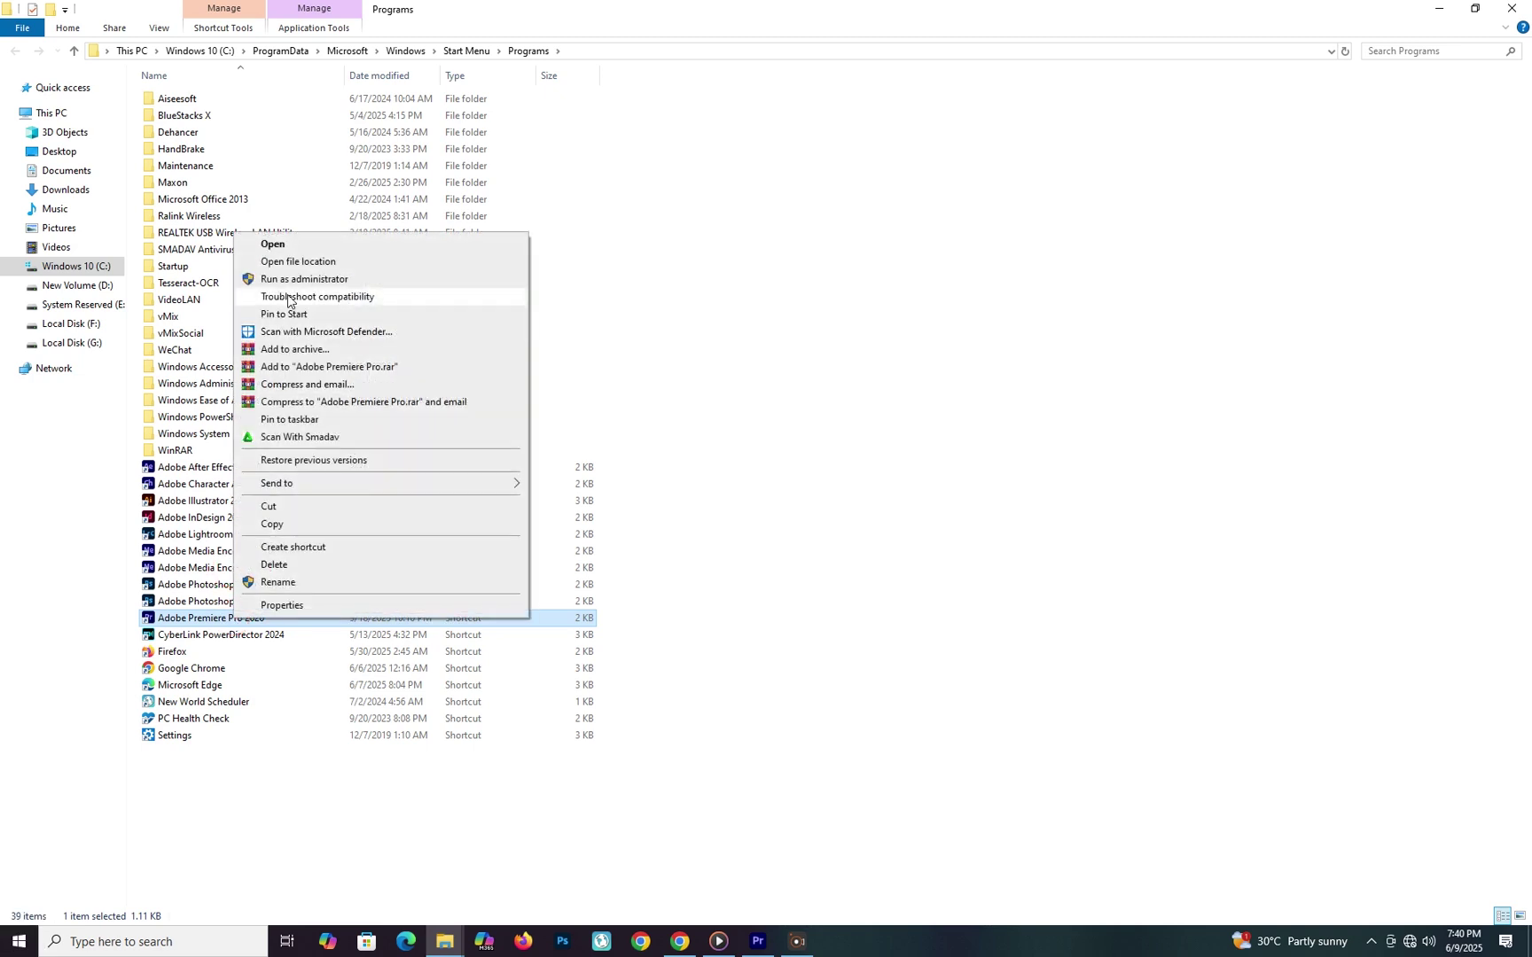
left_click(297, 264)
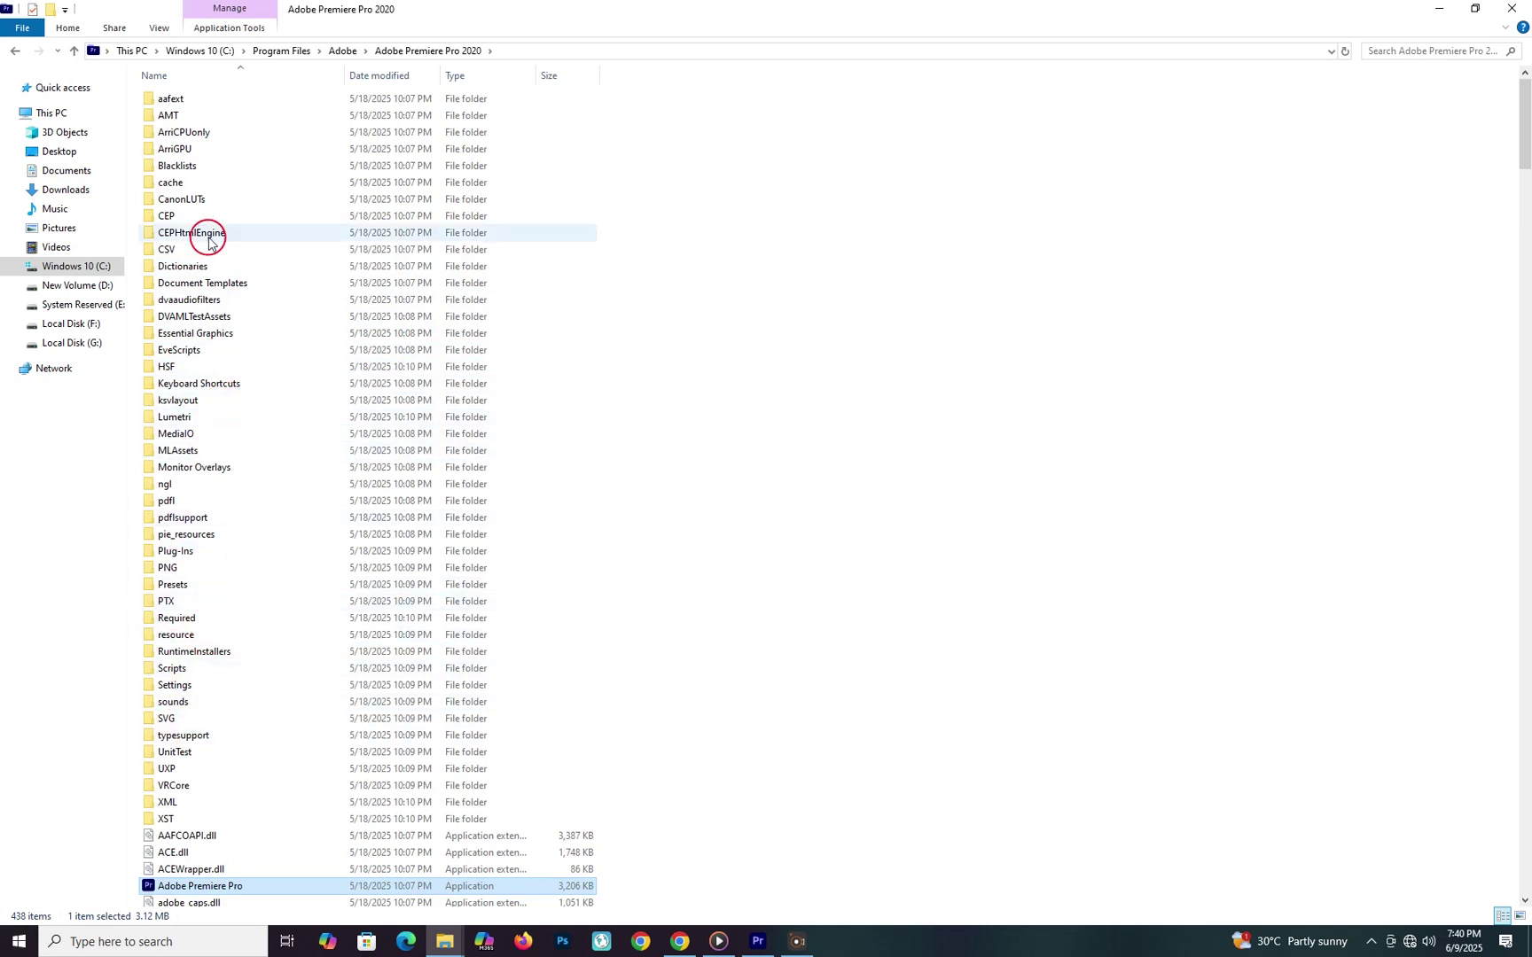
double_click(177, 417)
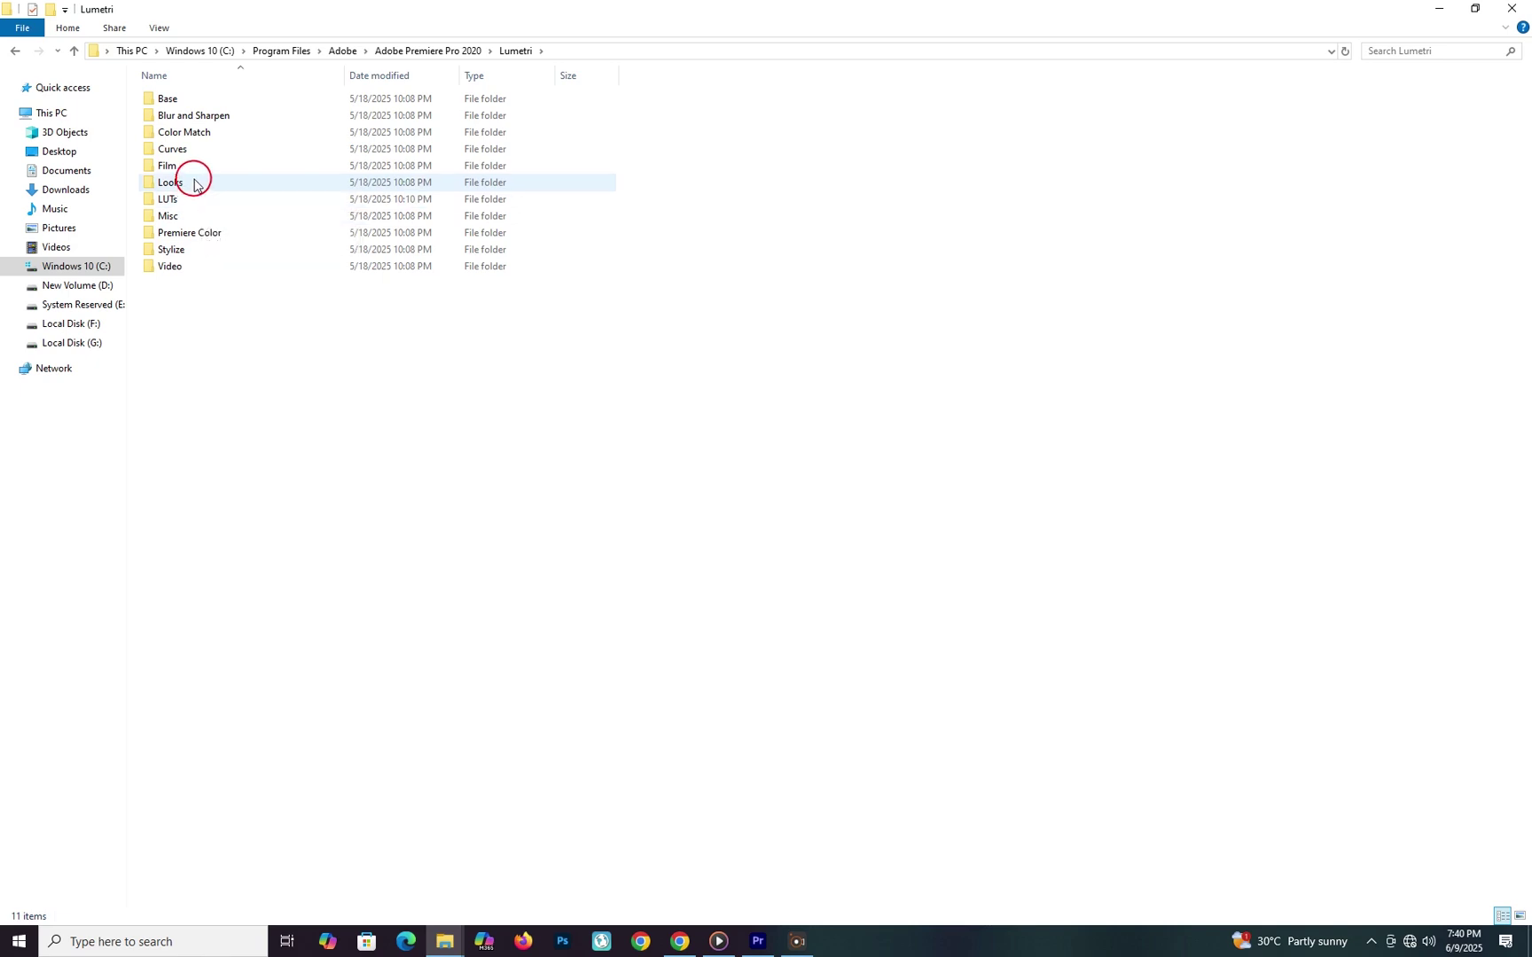
double_click(194, 182)
double_click(181, 100)
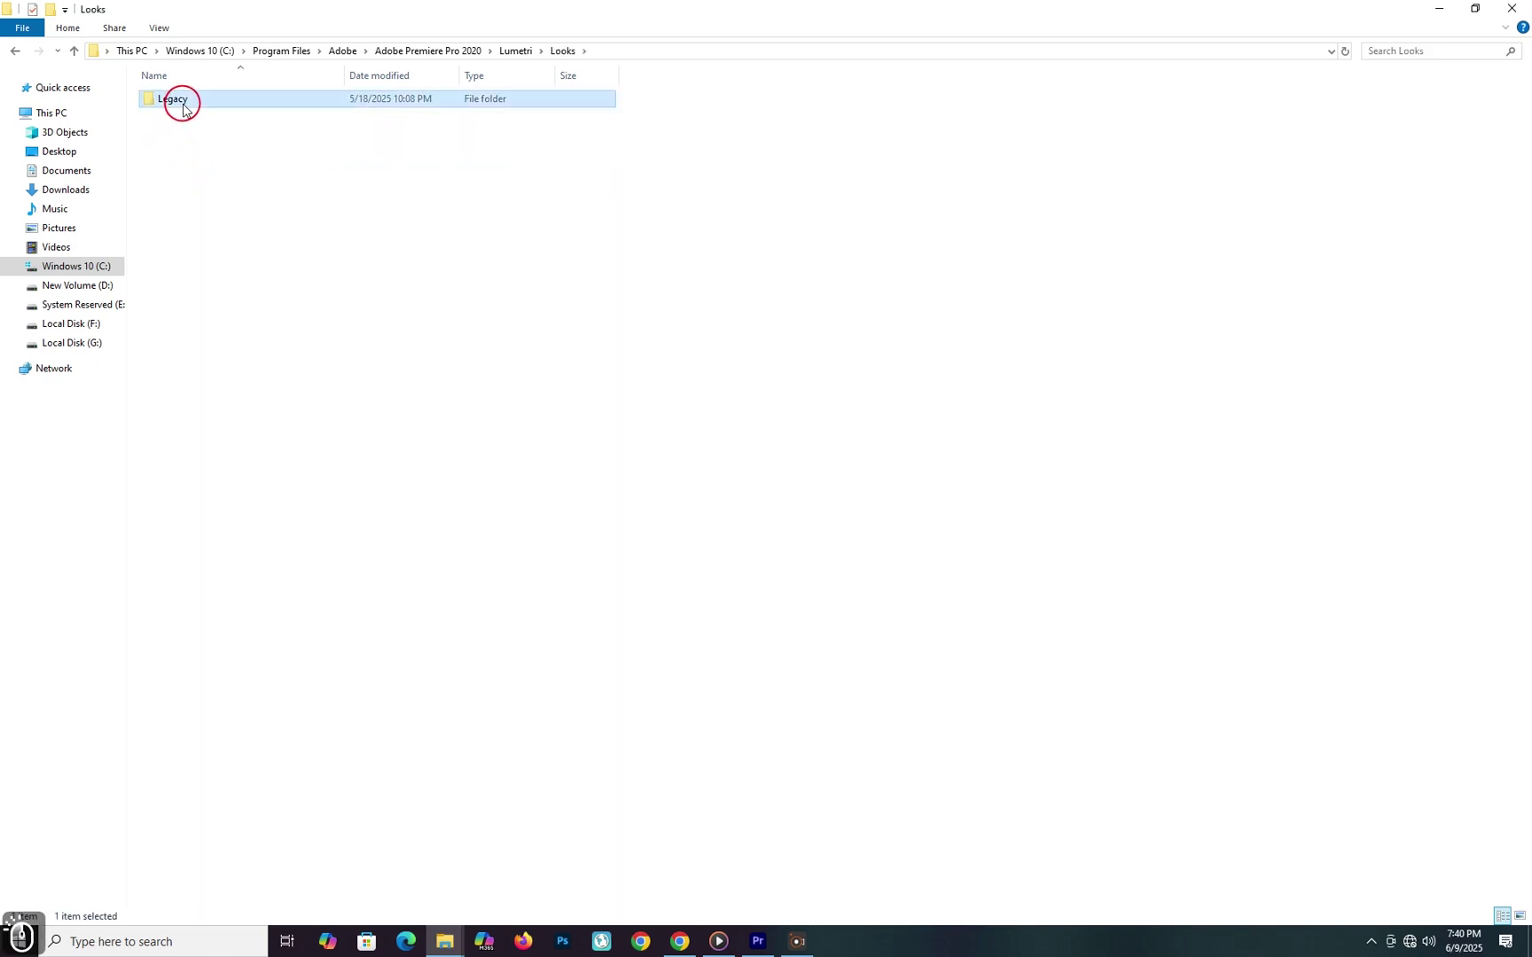
left_click(12, 53)
left_click(12, 53)
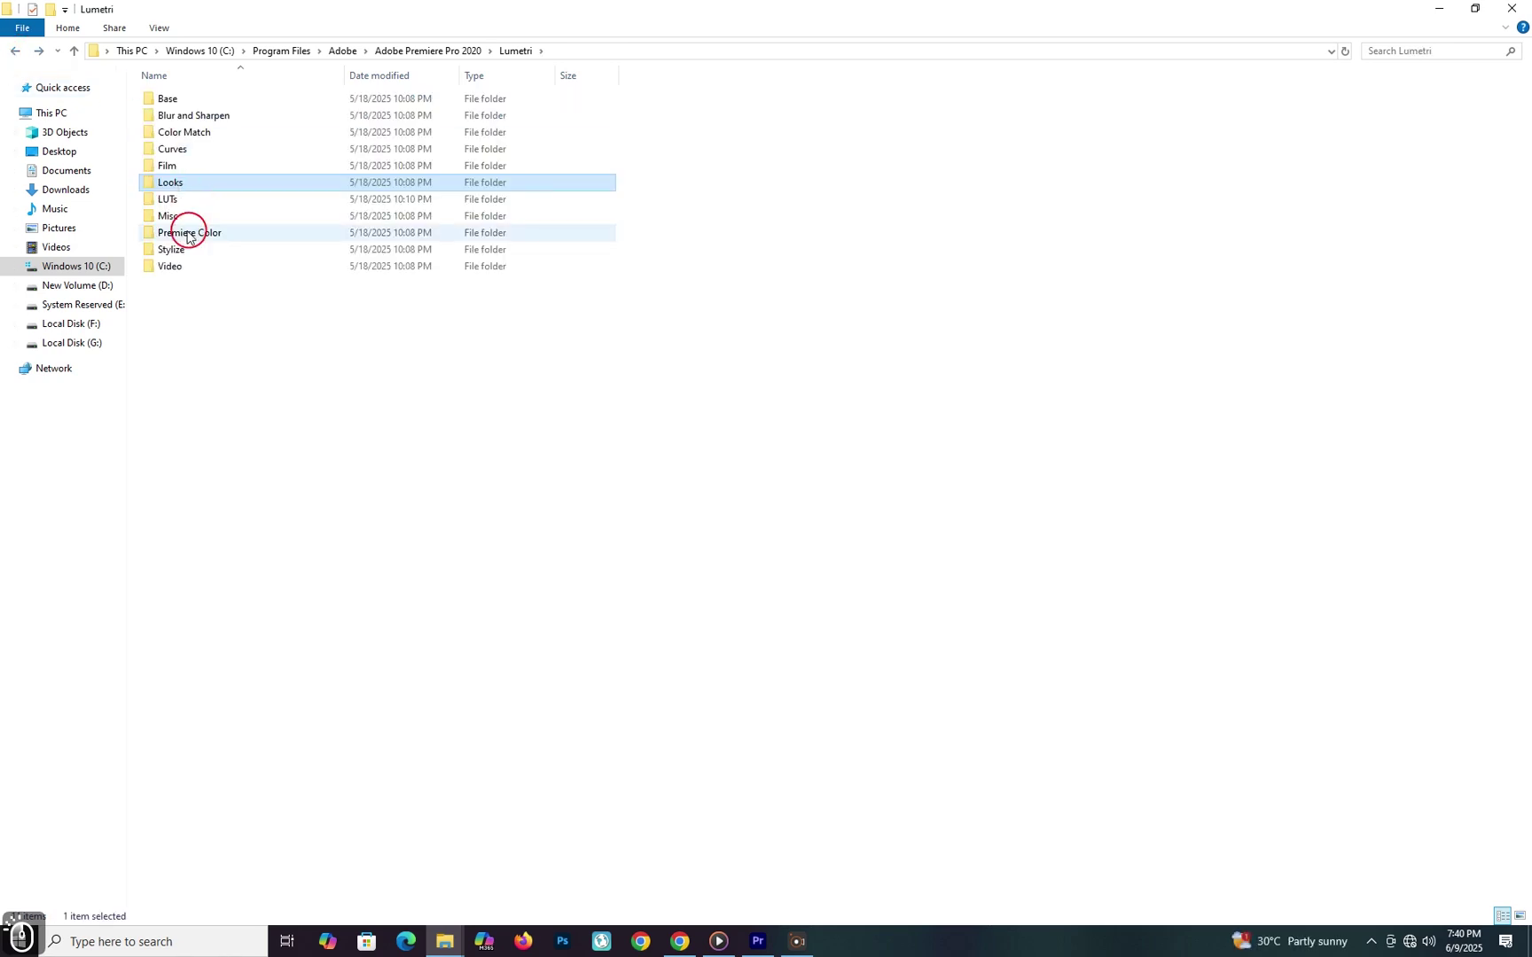
- Review the LUT files in the Creative folder inside LUTs and minimize the folder window
double_click(168, 200)
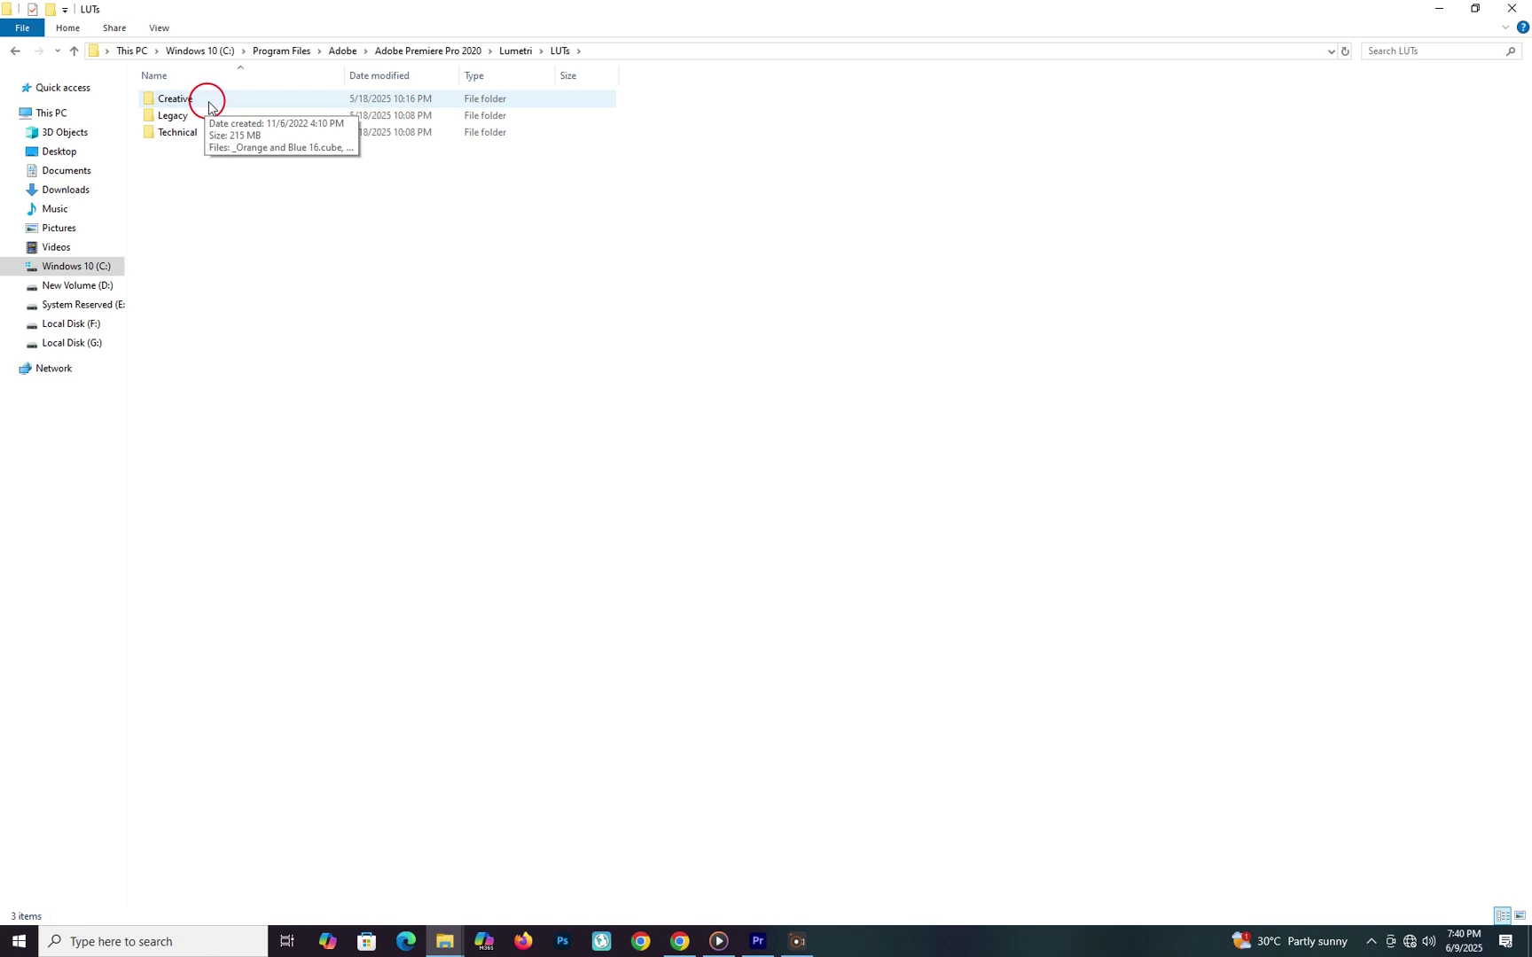
double_click(215, 102)
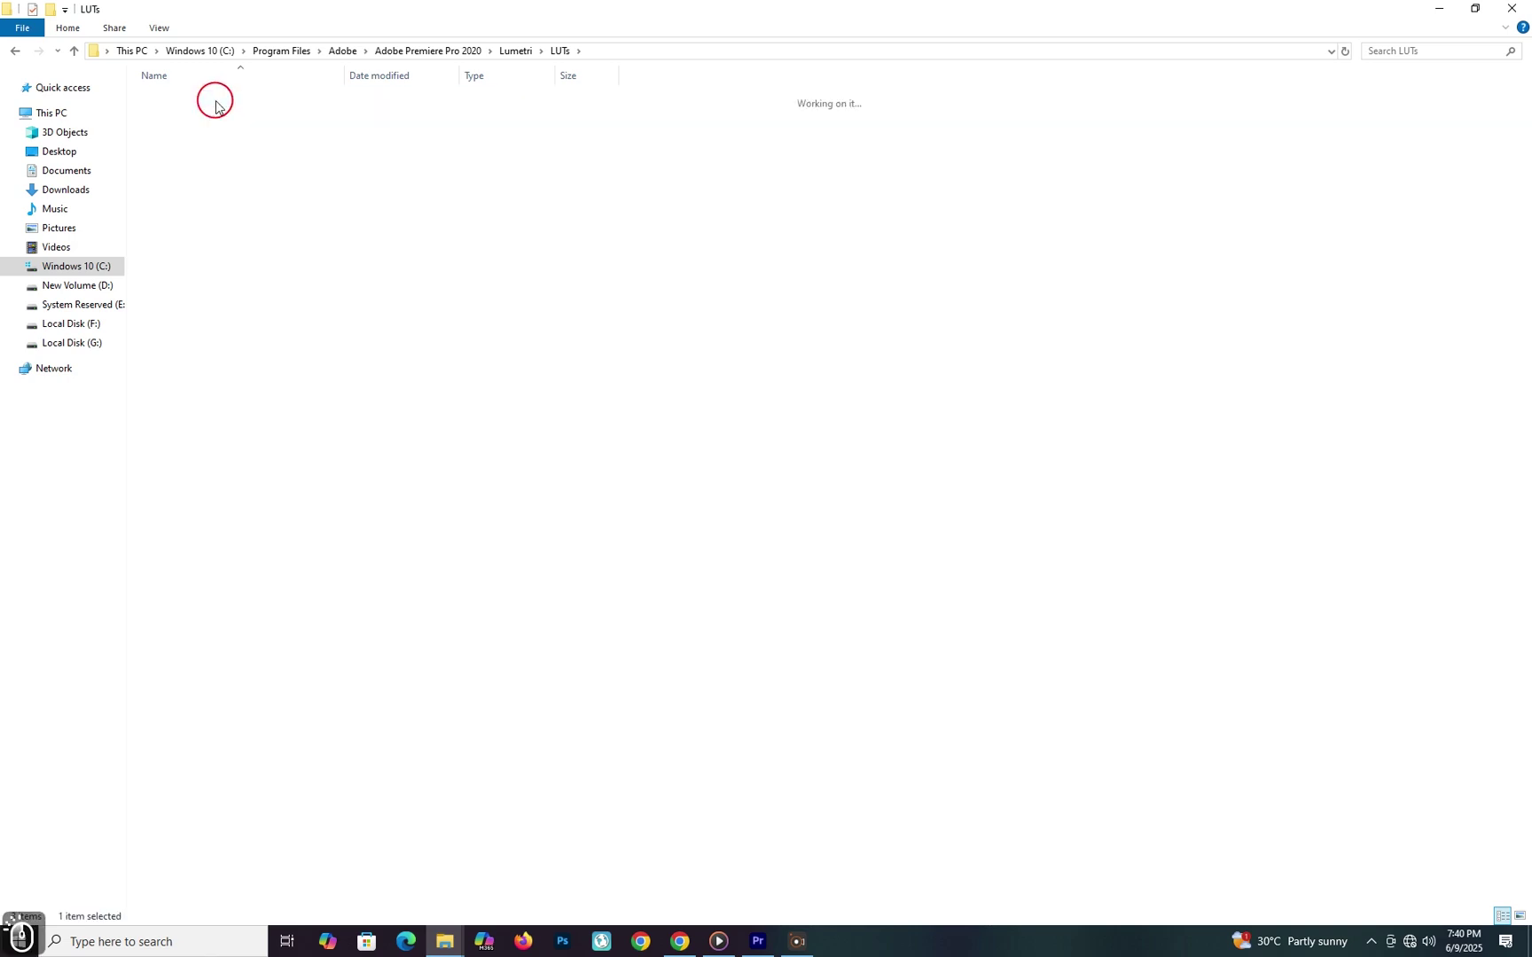
scroll(184, 302, "down", 12)
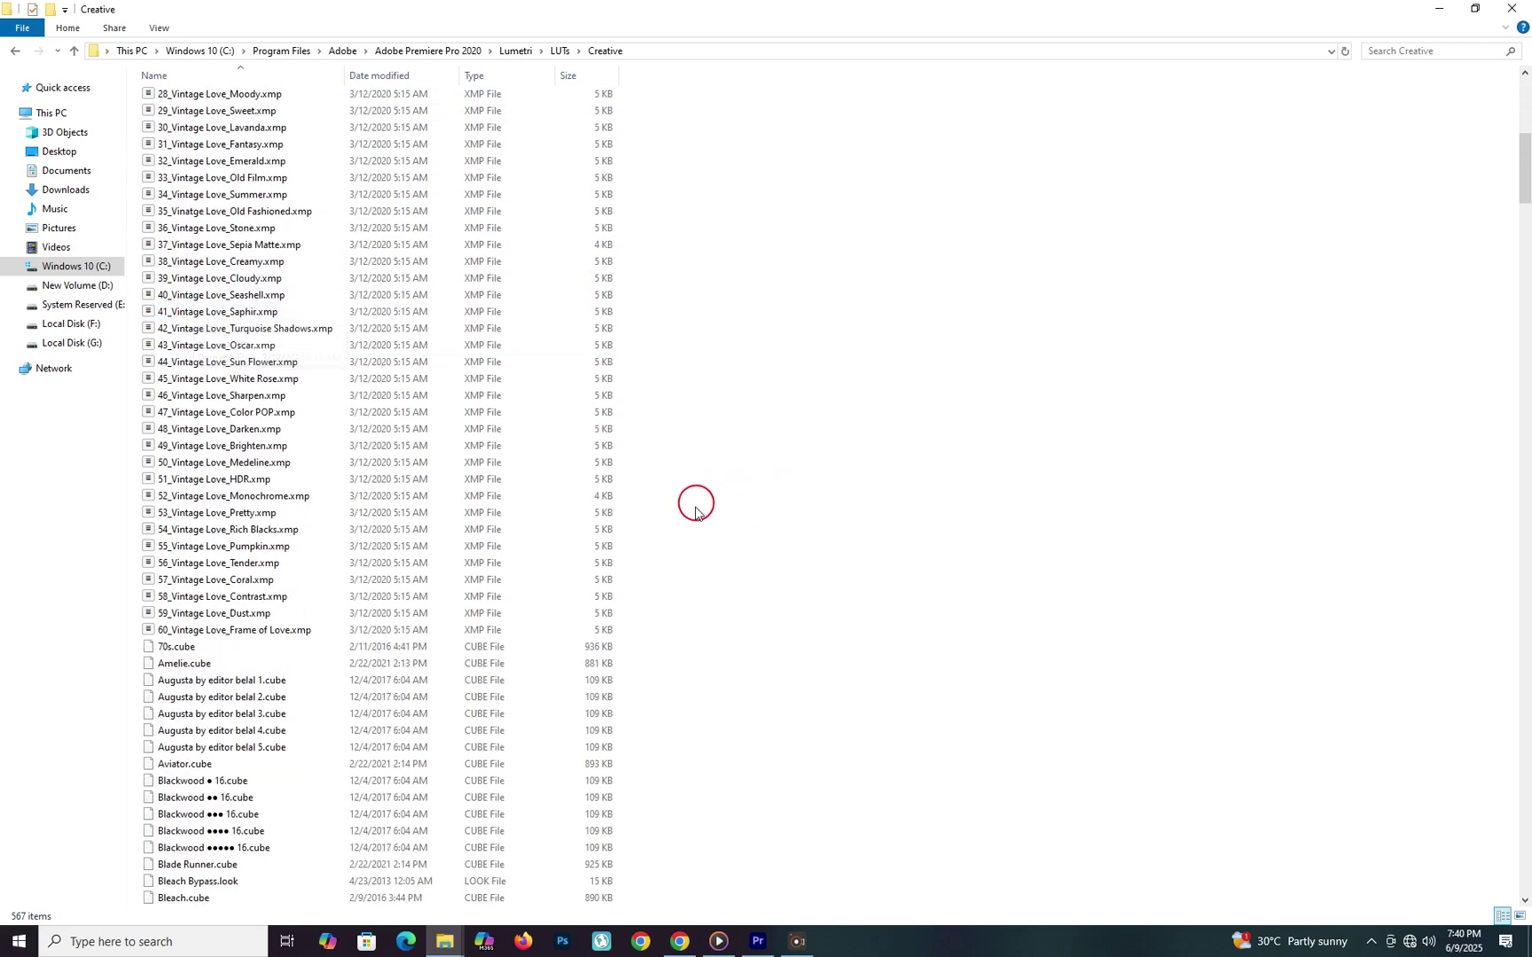
scroll(687, 487, "up", 4)
scroll(679, 236, "up", 4)
left_click_drag(667, 98, 373, 931)
left_click(834, 413)
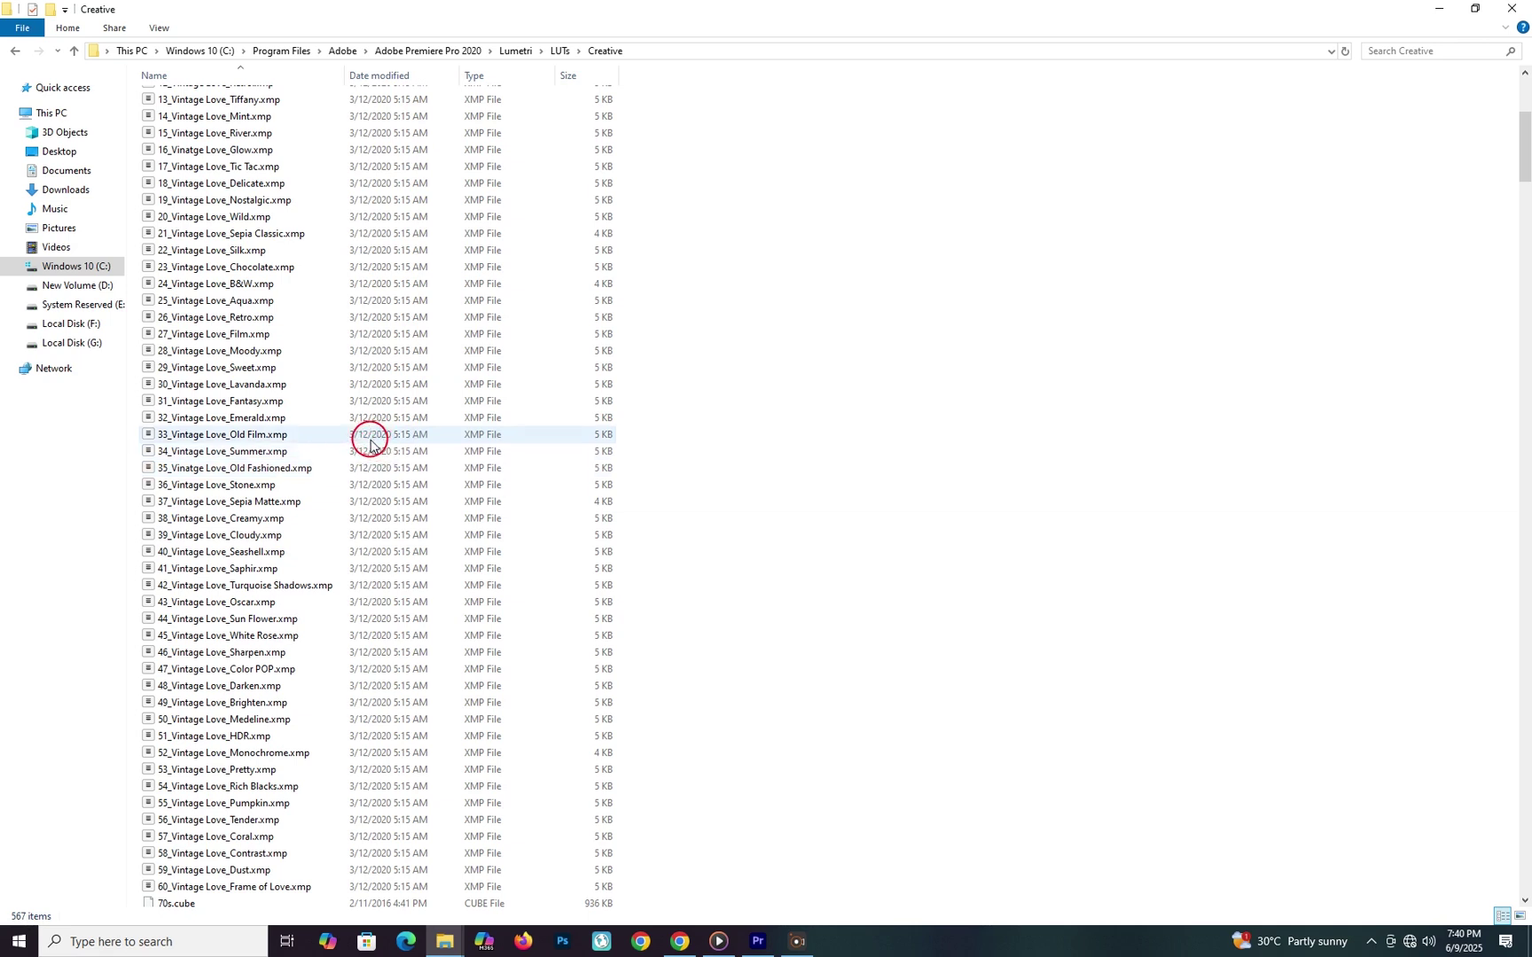
left_click(1432, 11)
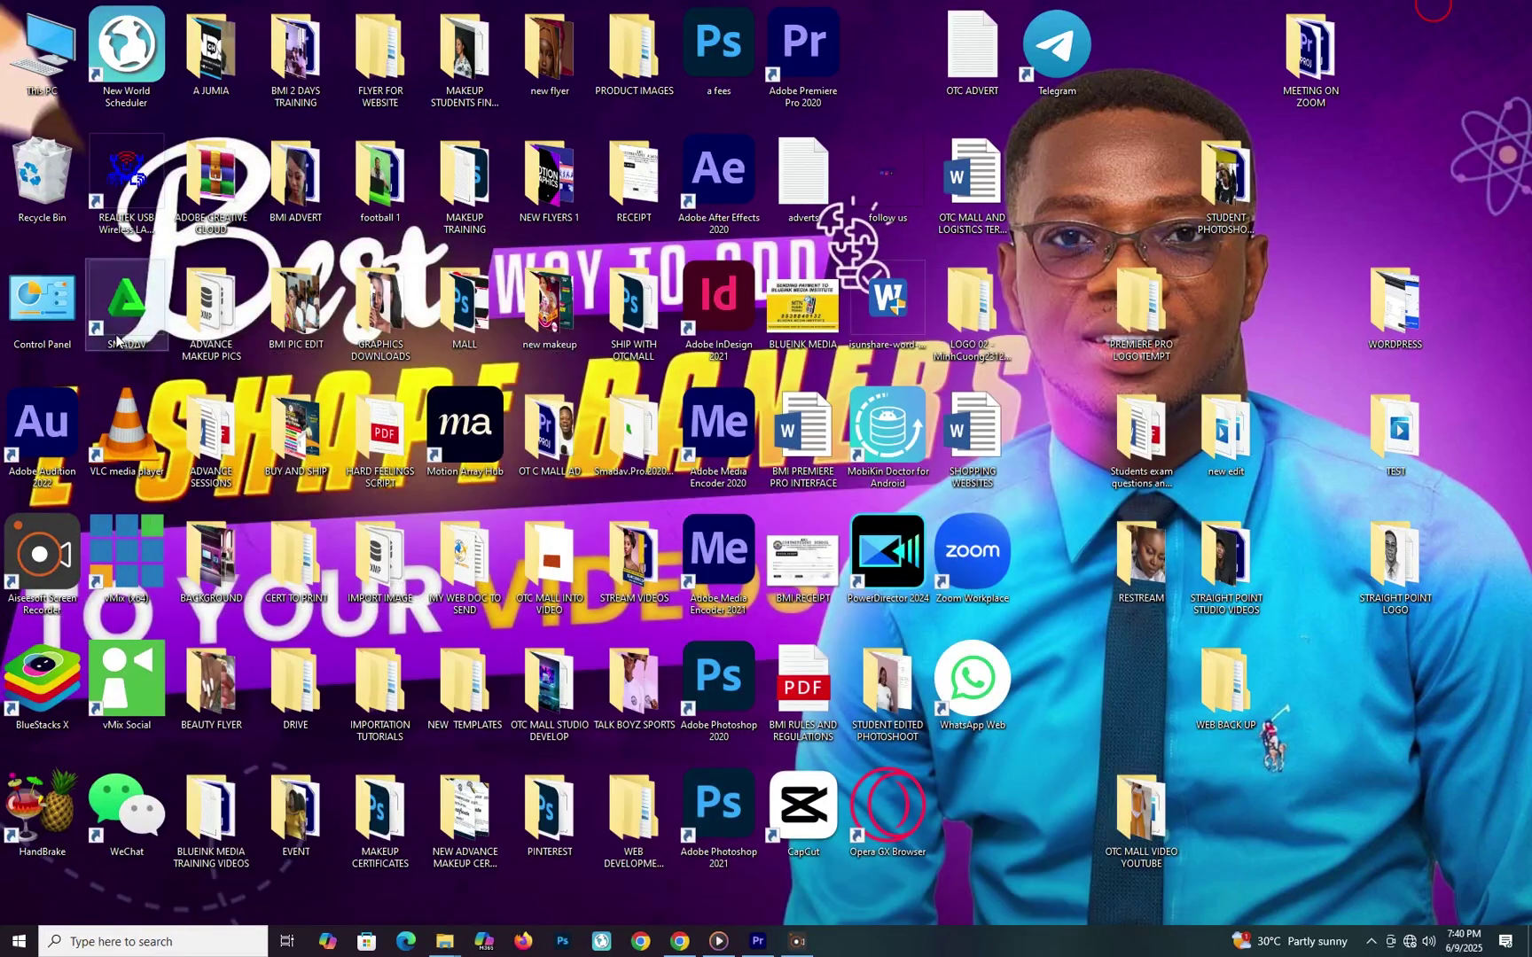
- Open the 450+ Color Lookup (3D lut) Presets folder inside Photo Luts on Local Disk (F:) and select all its LUT files
double_click(43, 51)
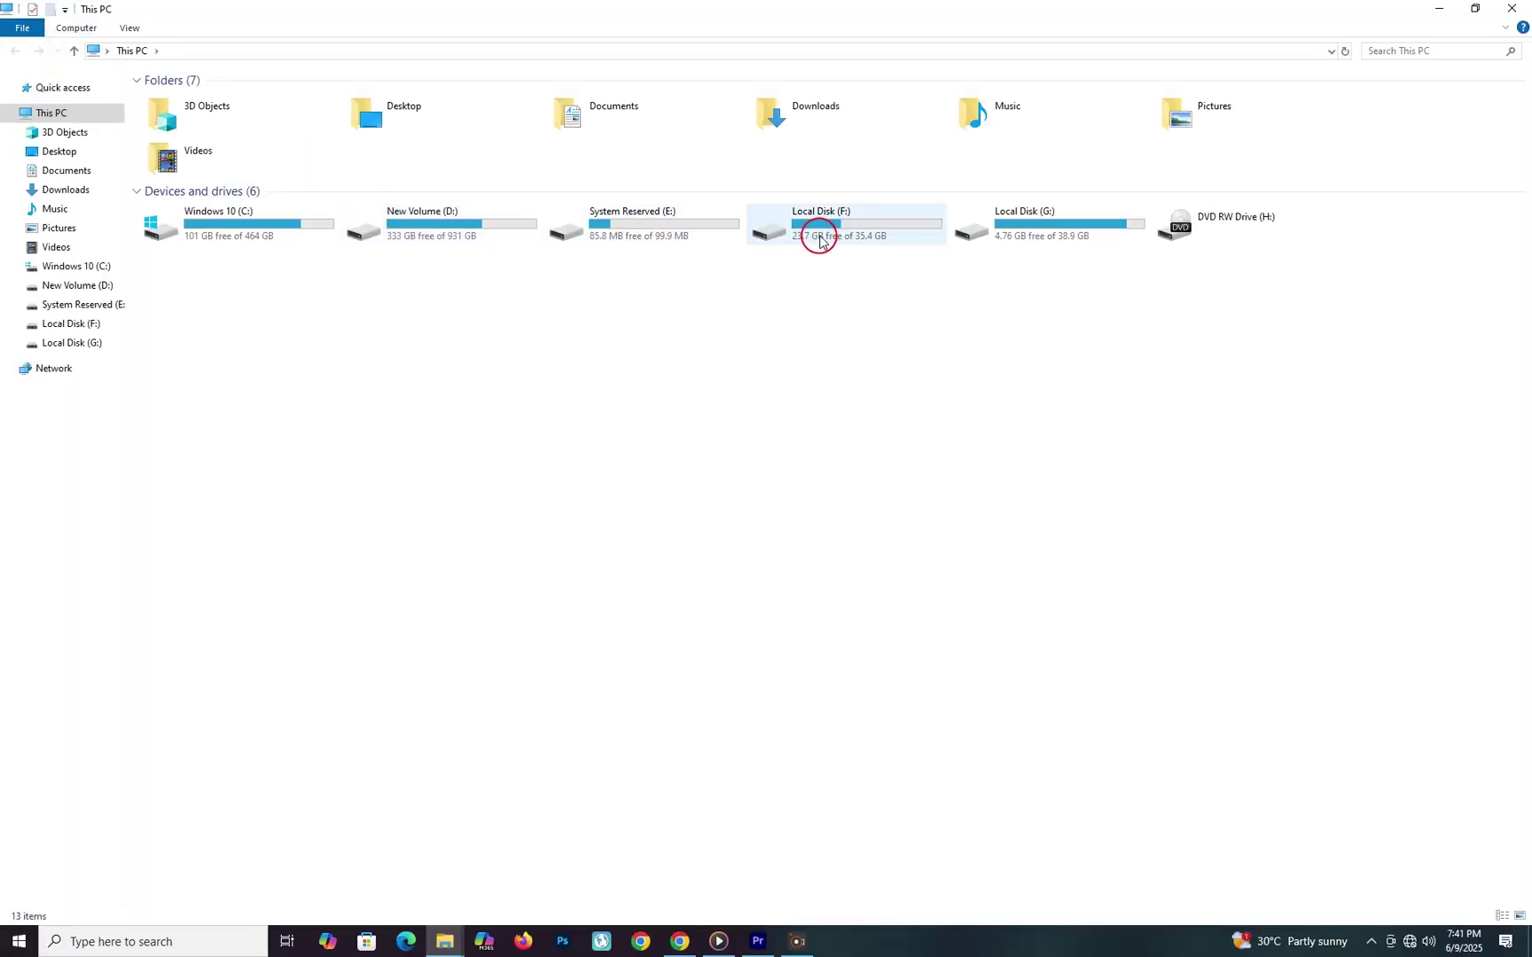
double_click(819, 238)
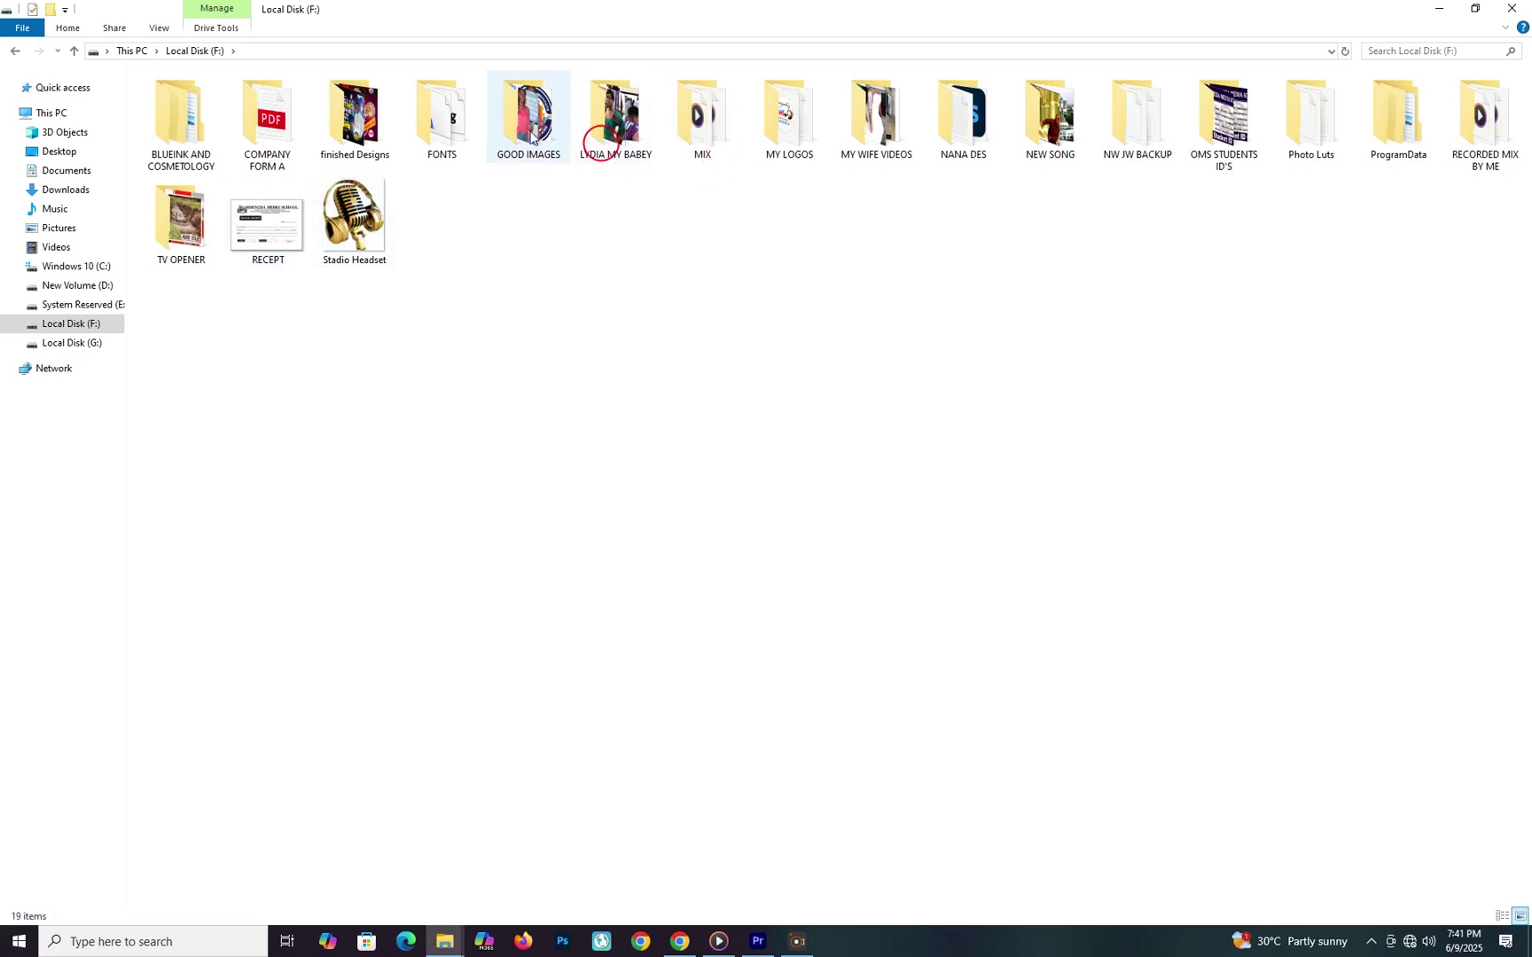
double_click(1303, 160)
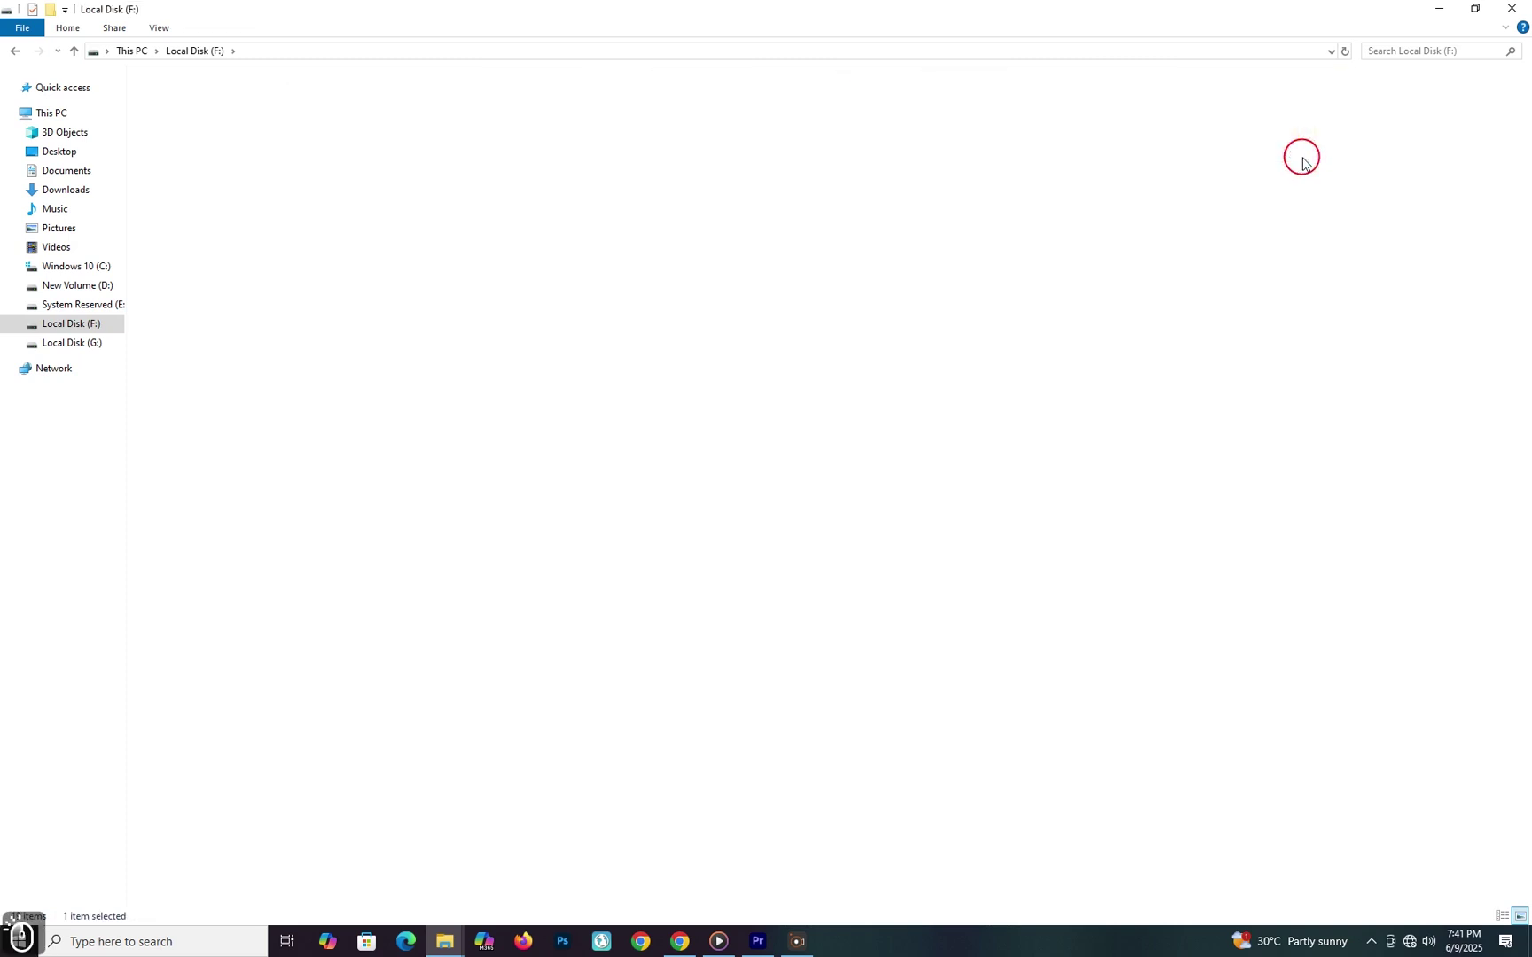
double_click(256, 124)
double_click(257, 98)
left_click(293, 177)
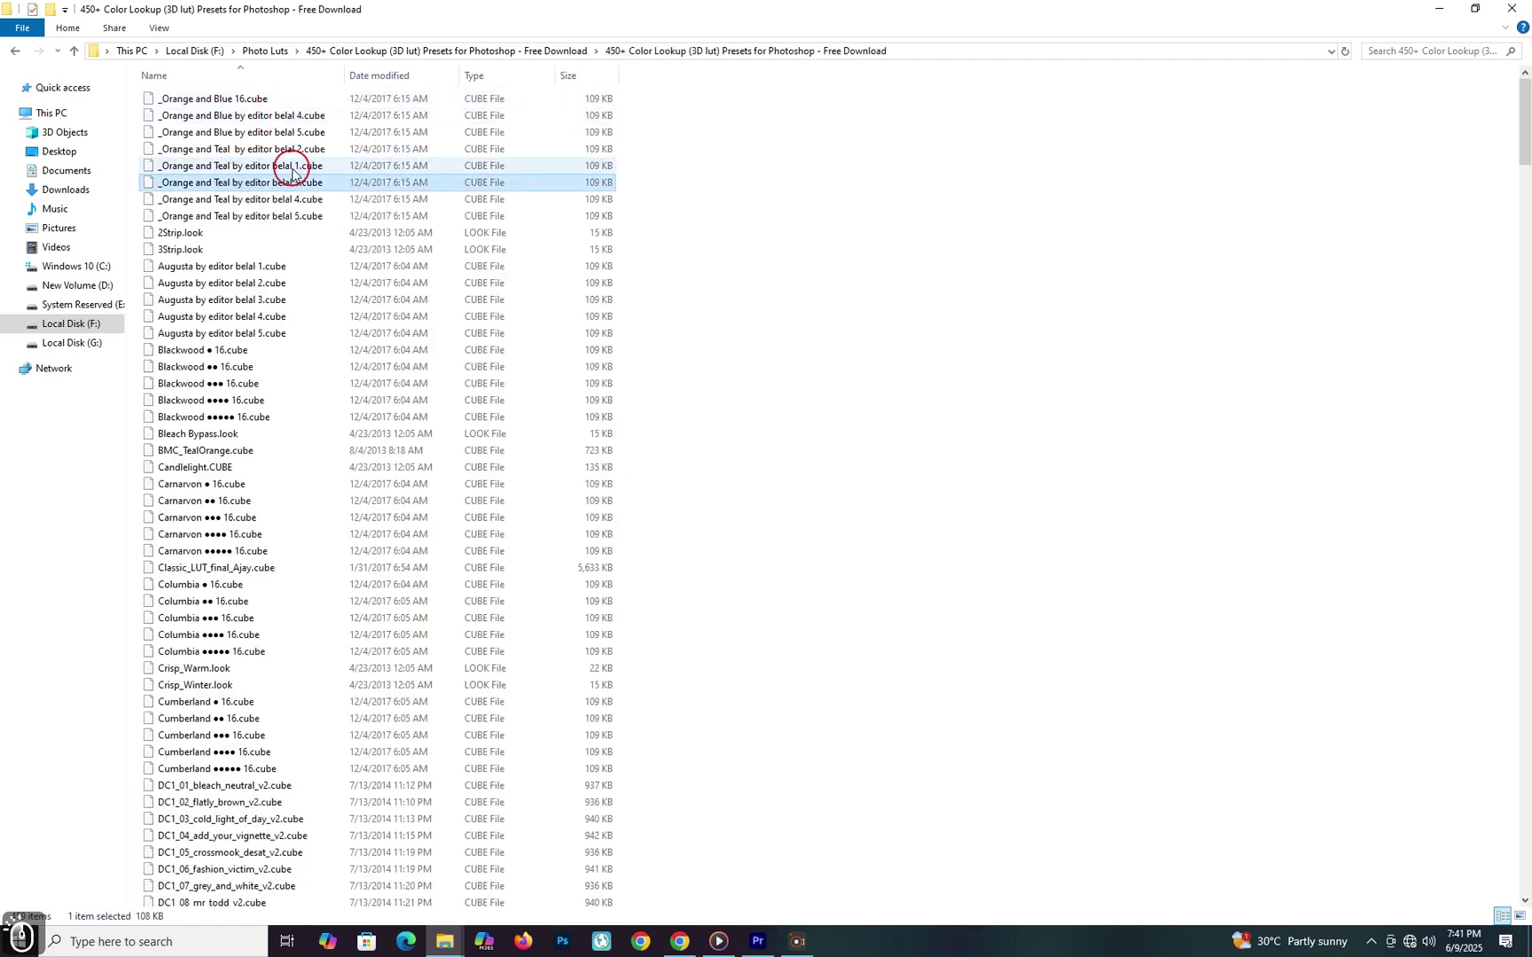
key("ctrl+a")
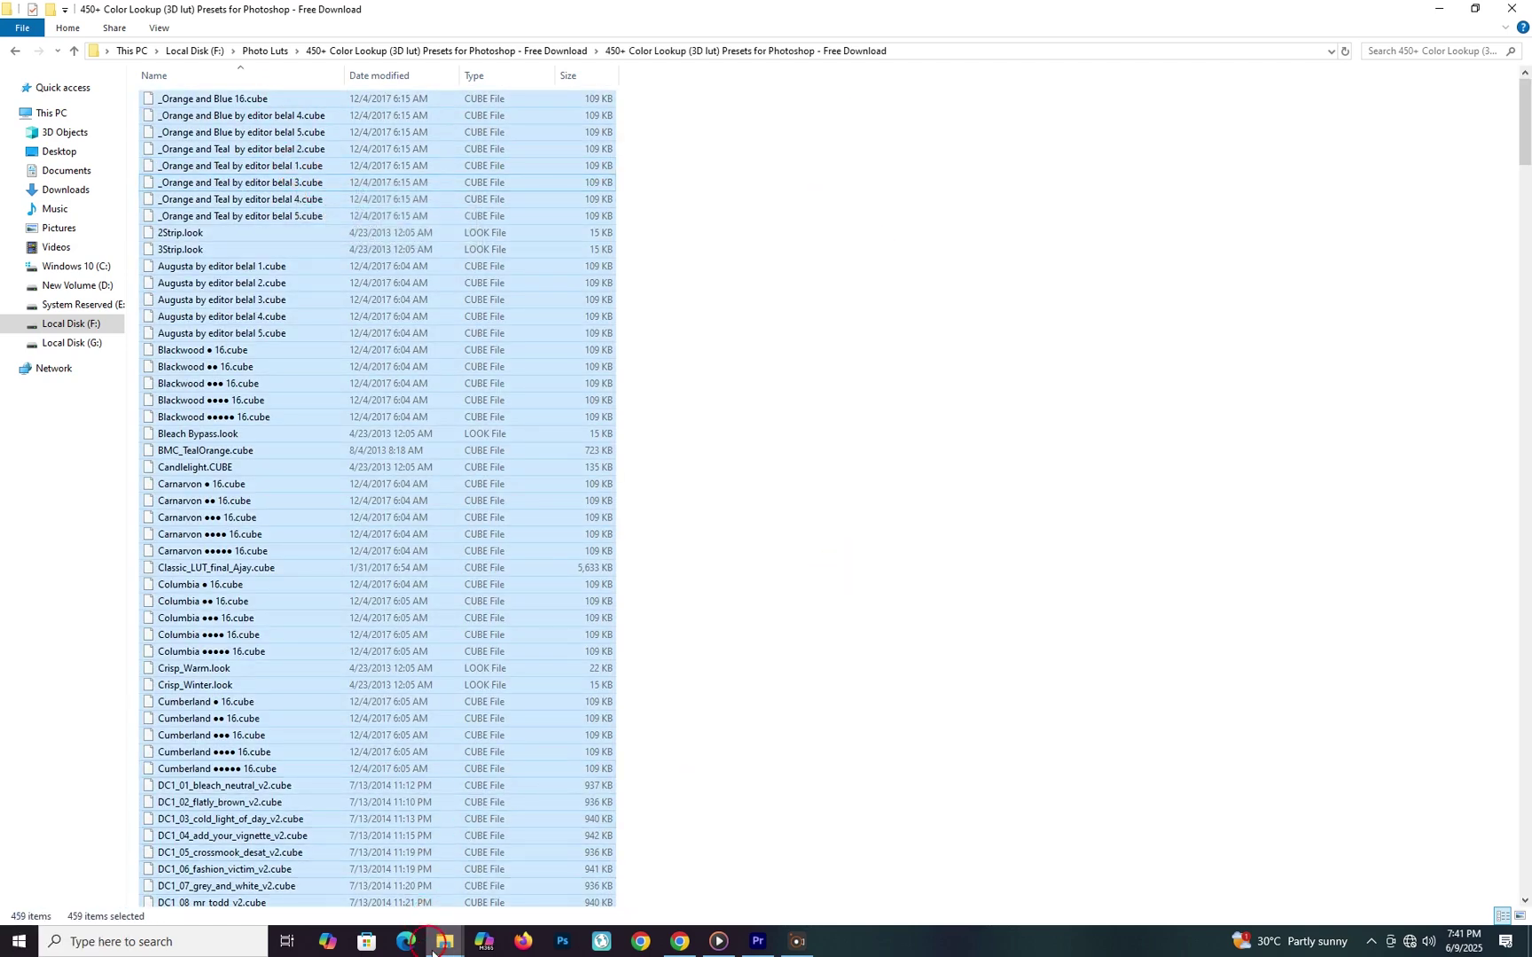
- Bring up the Premiere Pro Creative LUTs folder window, and close it along with the LUT presets folder window
mouse_move(443, 950)
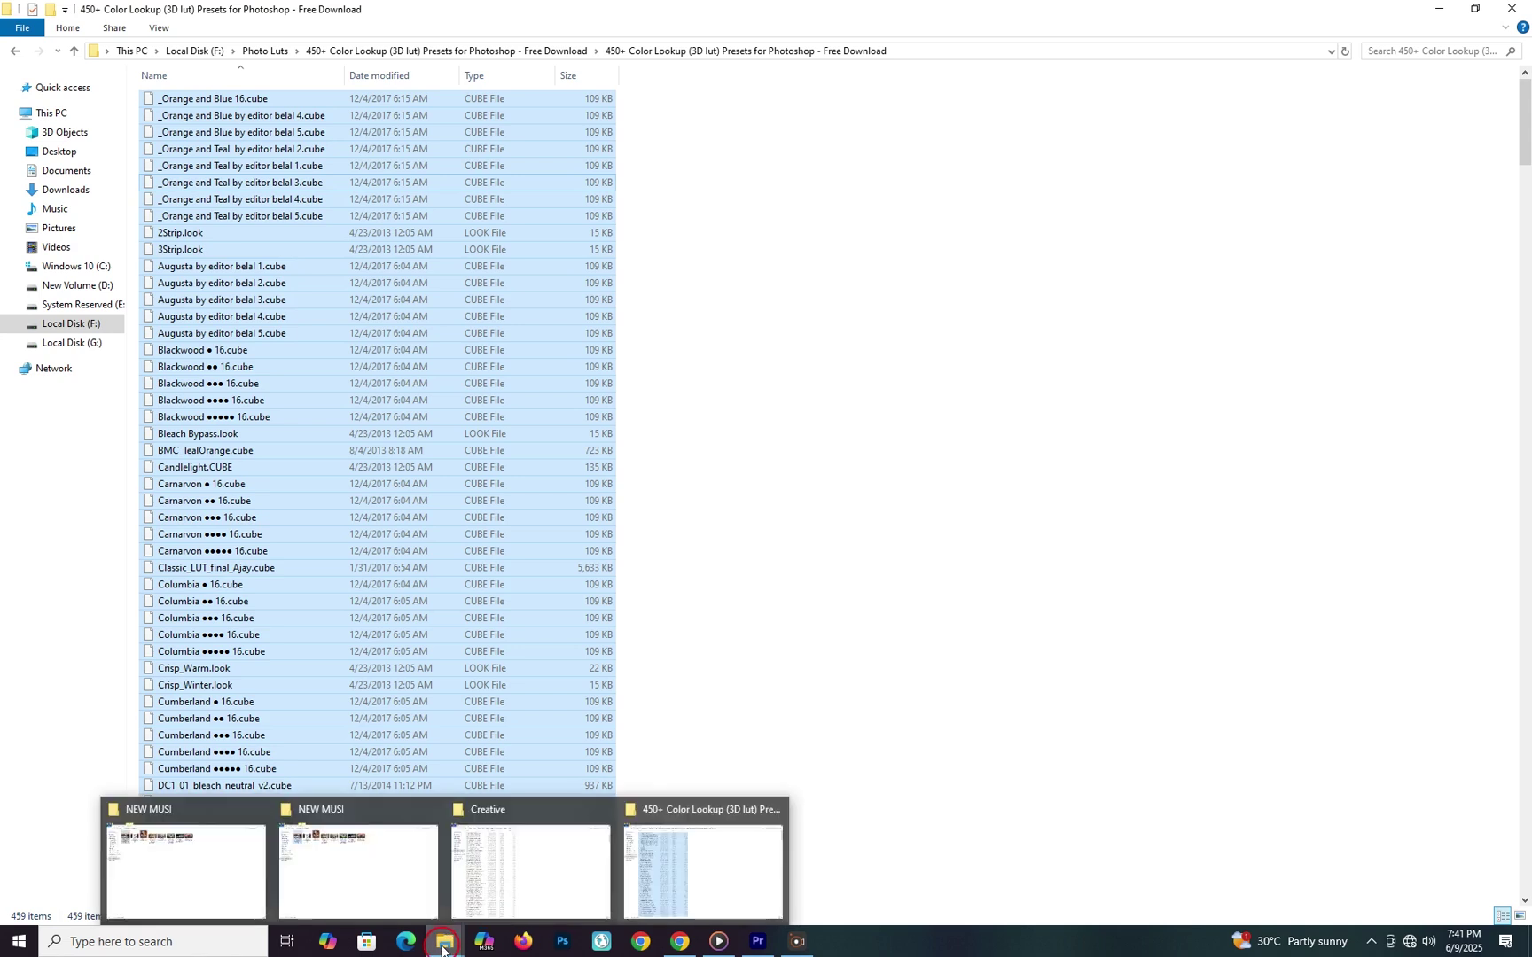
left_click(537, 849)
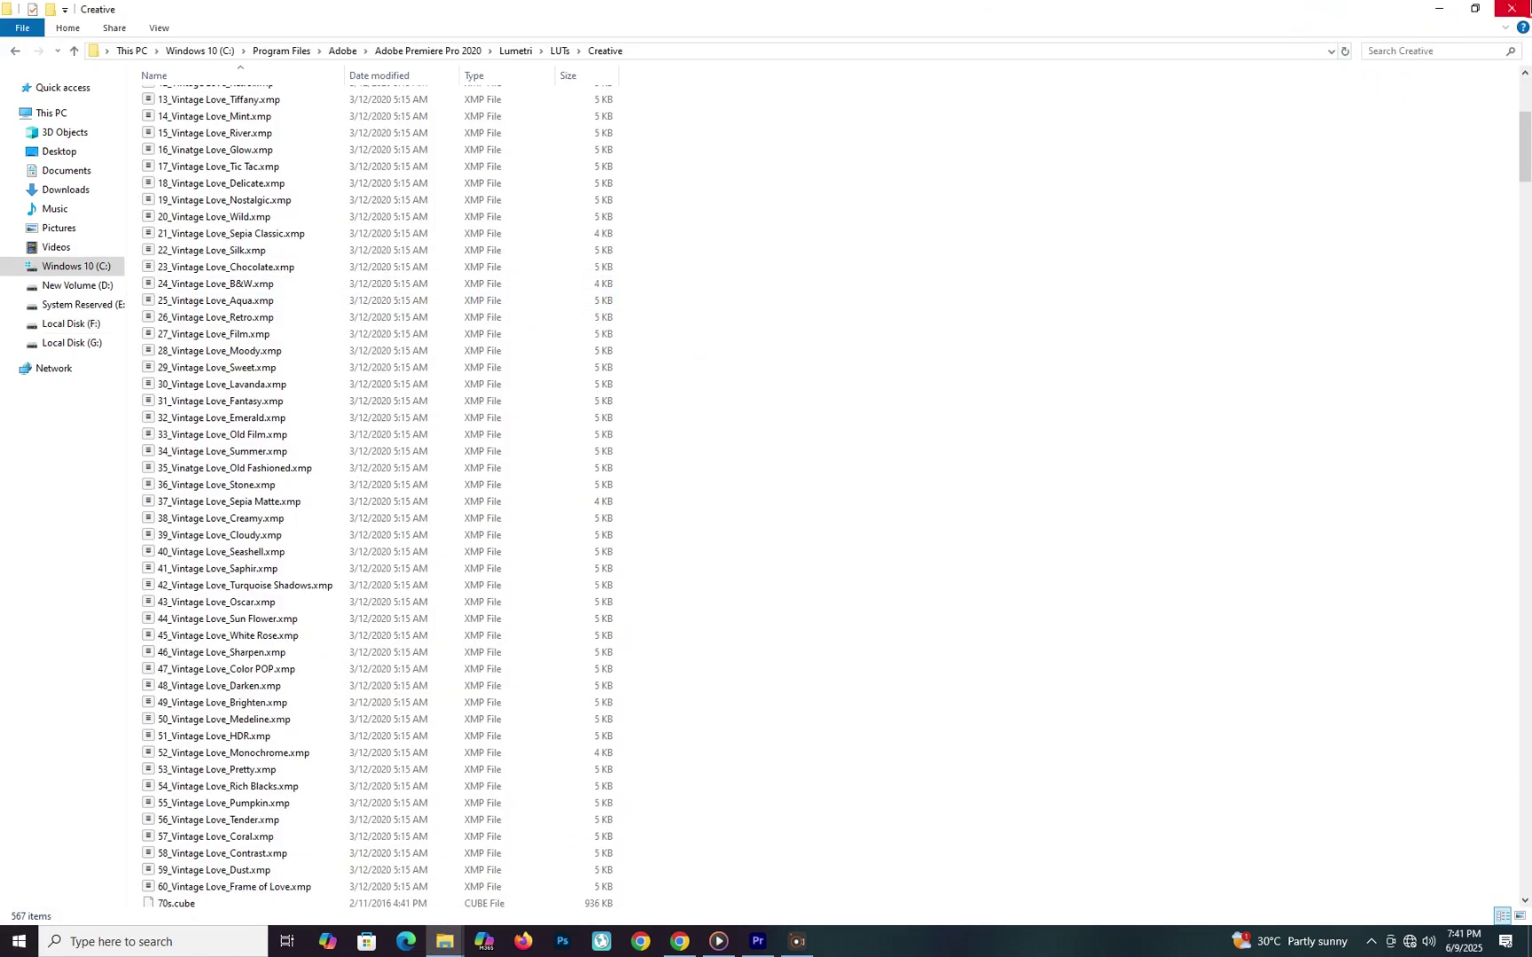
left_click(1520, 9)
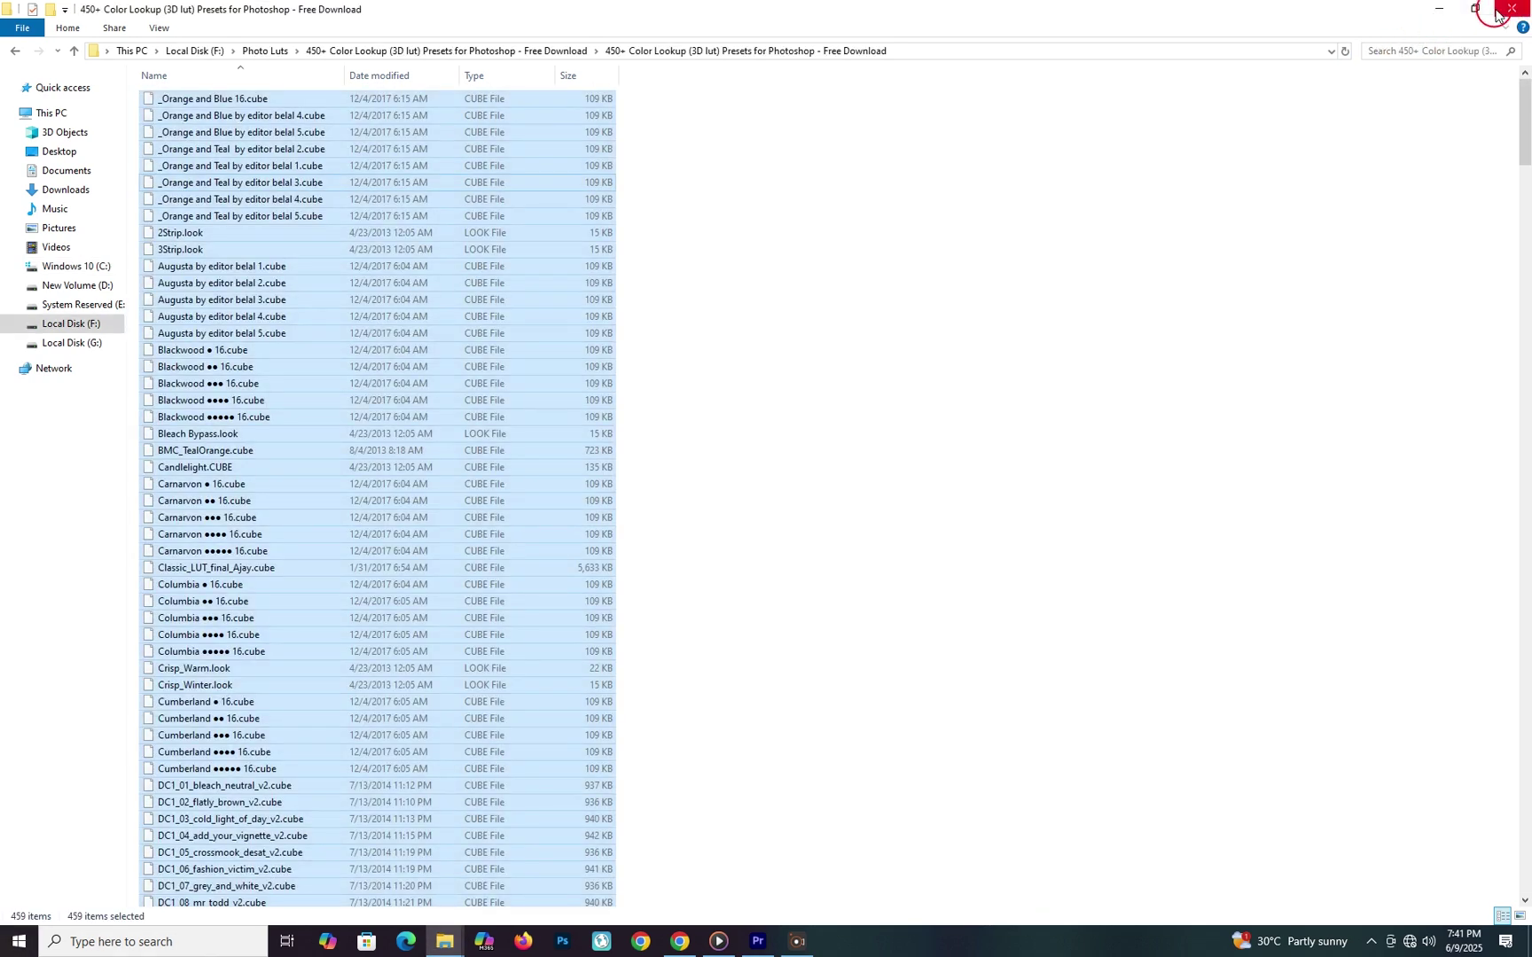
left_click(1506, 13)
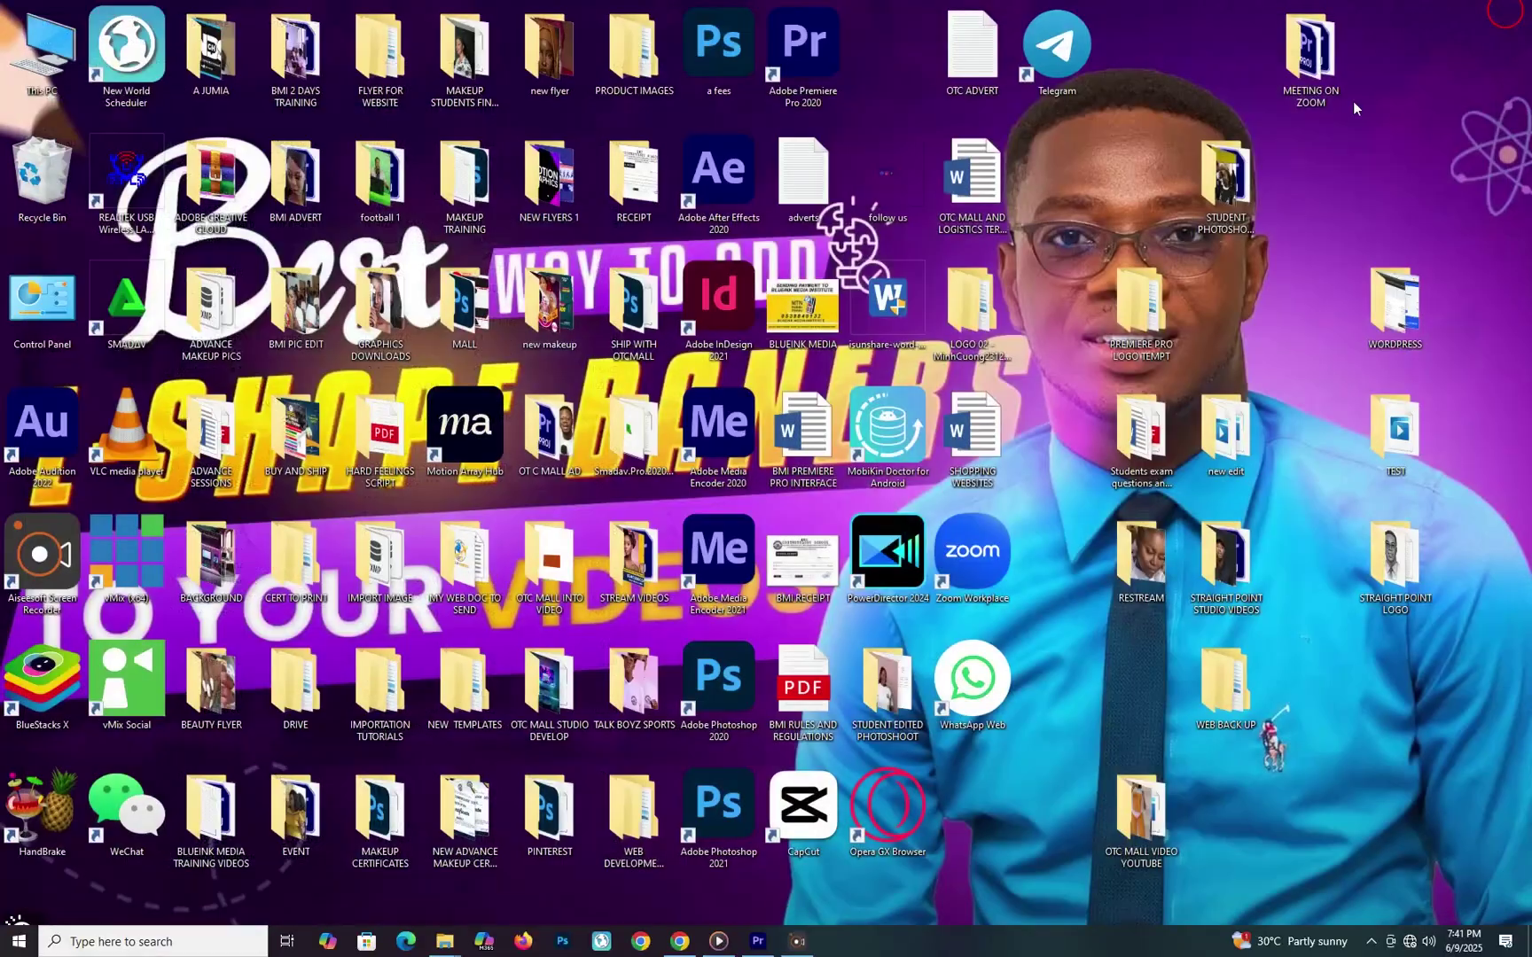
- Switch to Premiere Pro and review the LUTs offered as Creative looks in Lumetri Color
left_click(757, 941)
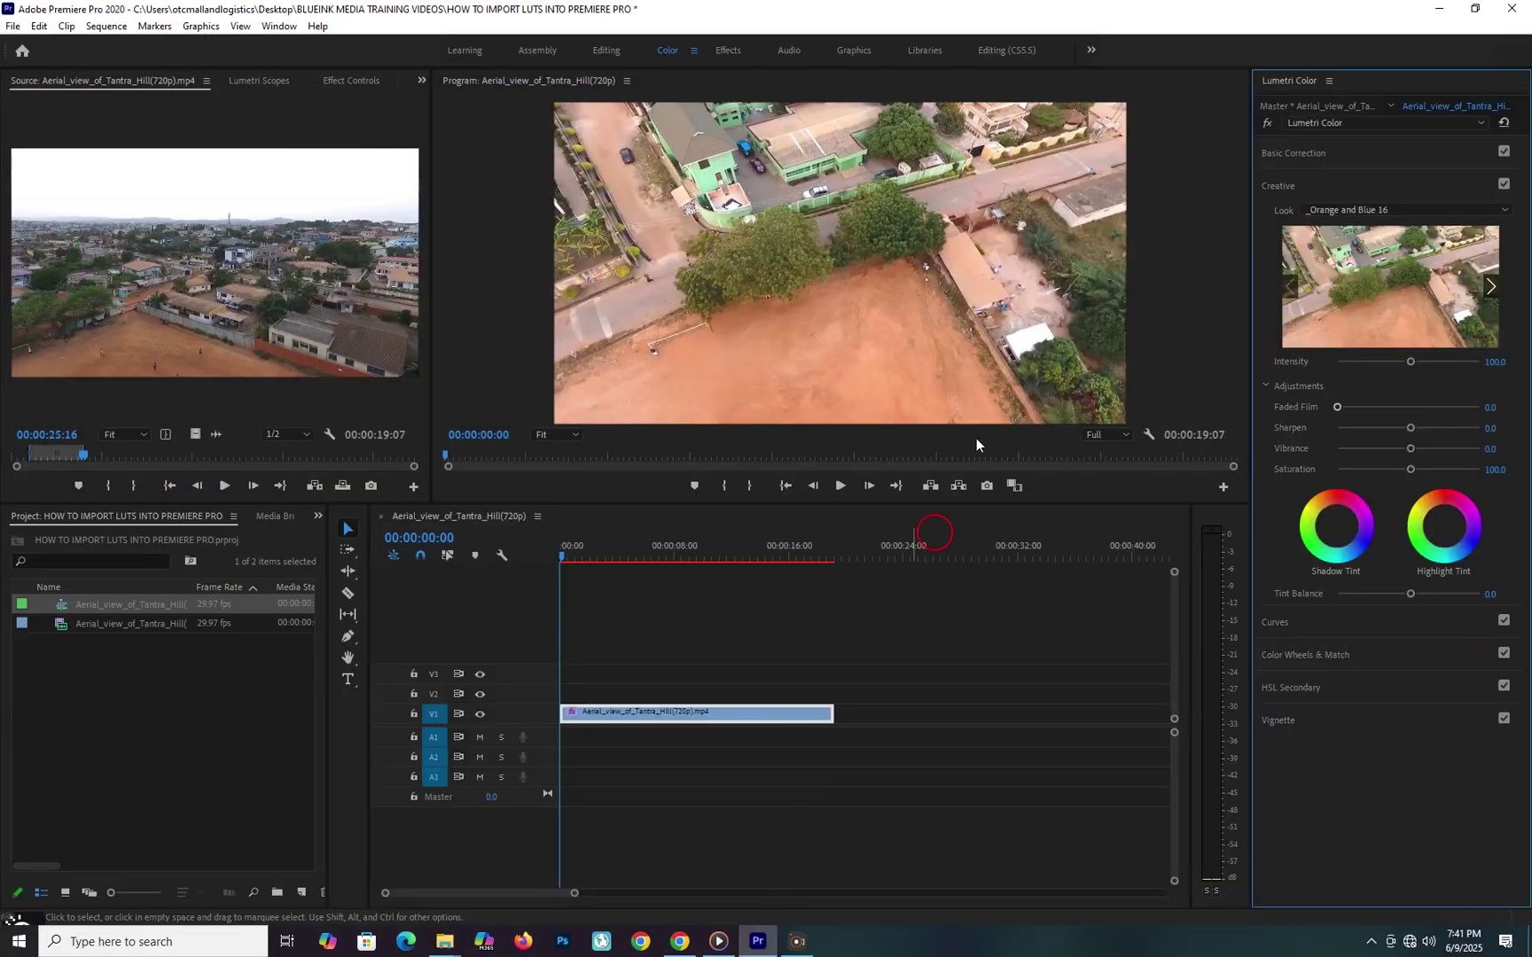
left_click(1299, 183)
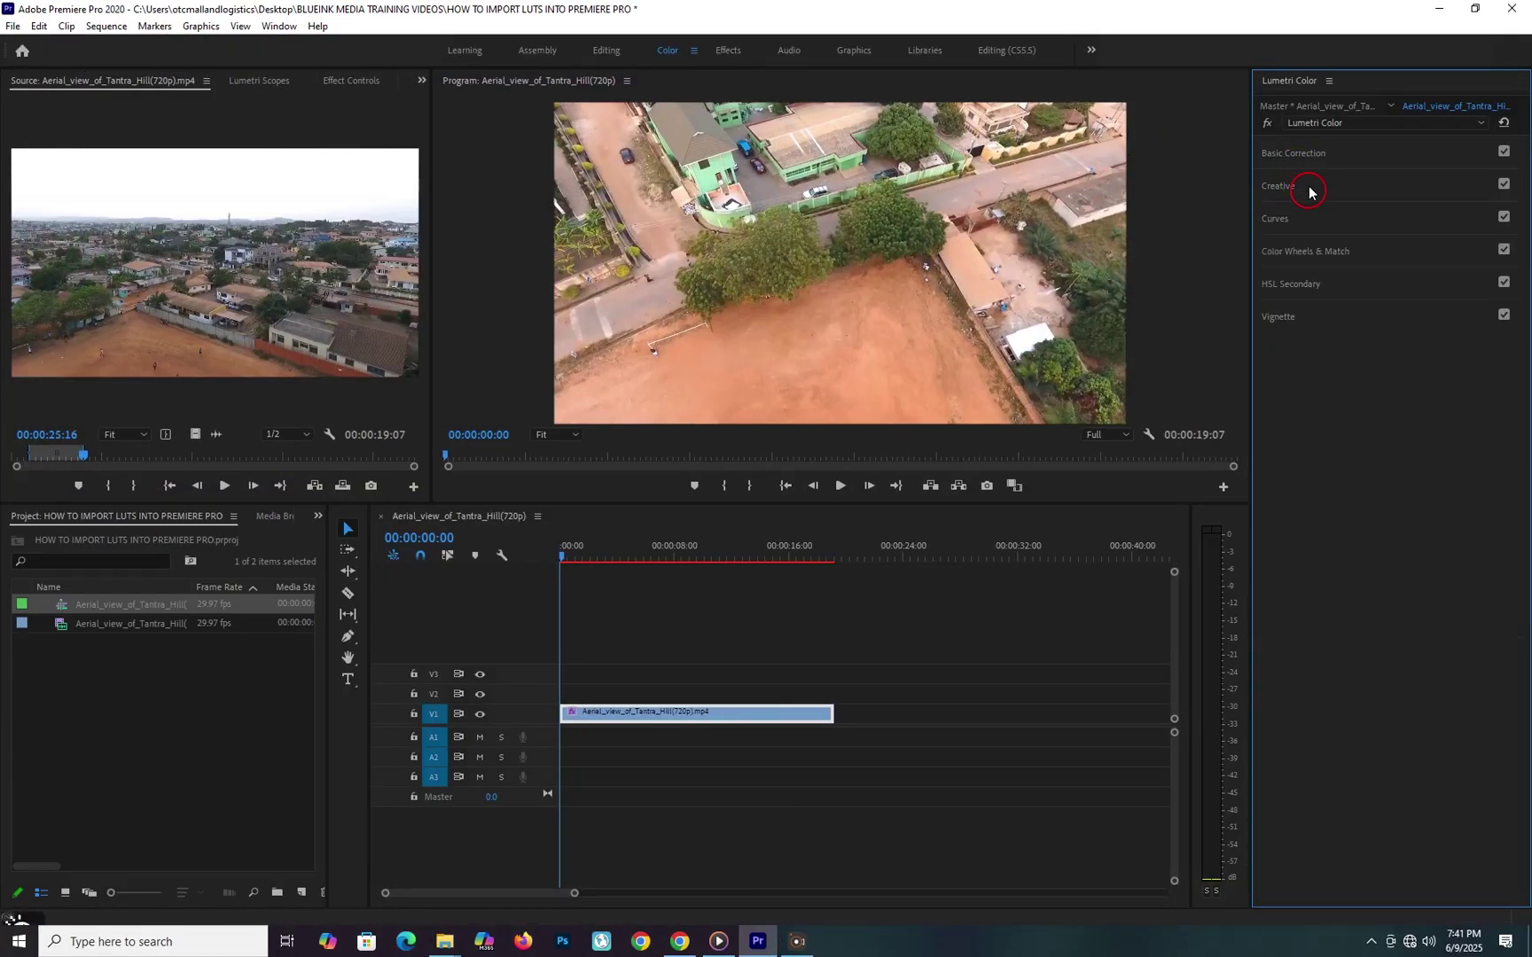
left_click(1311, 195)
left_click(1353, 211)
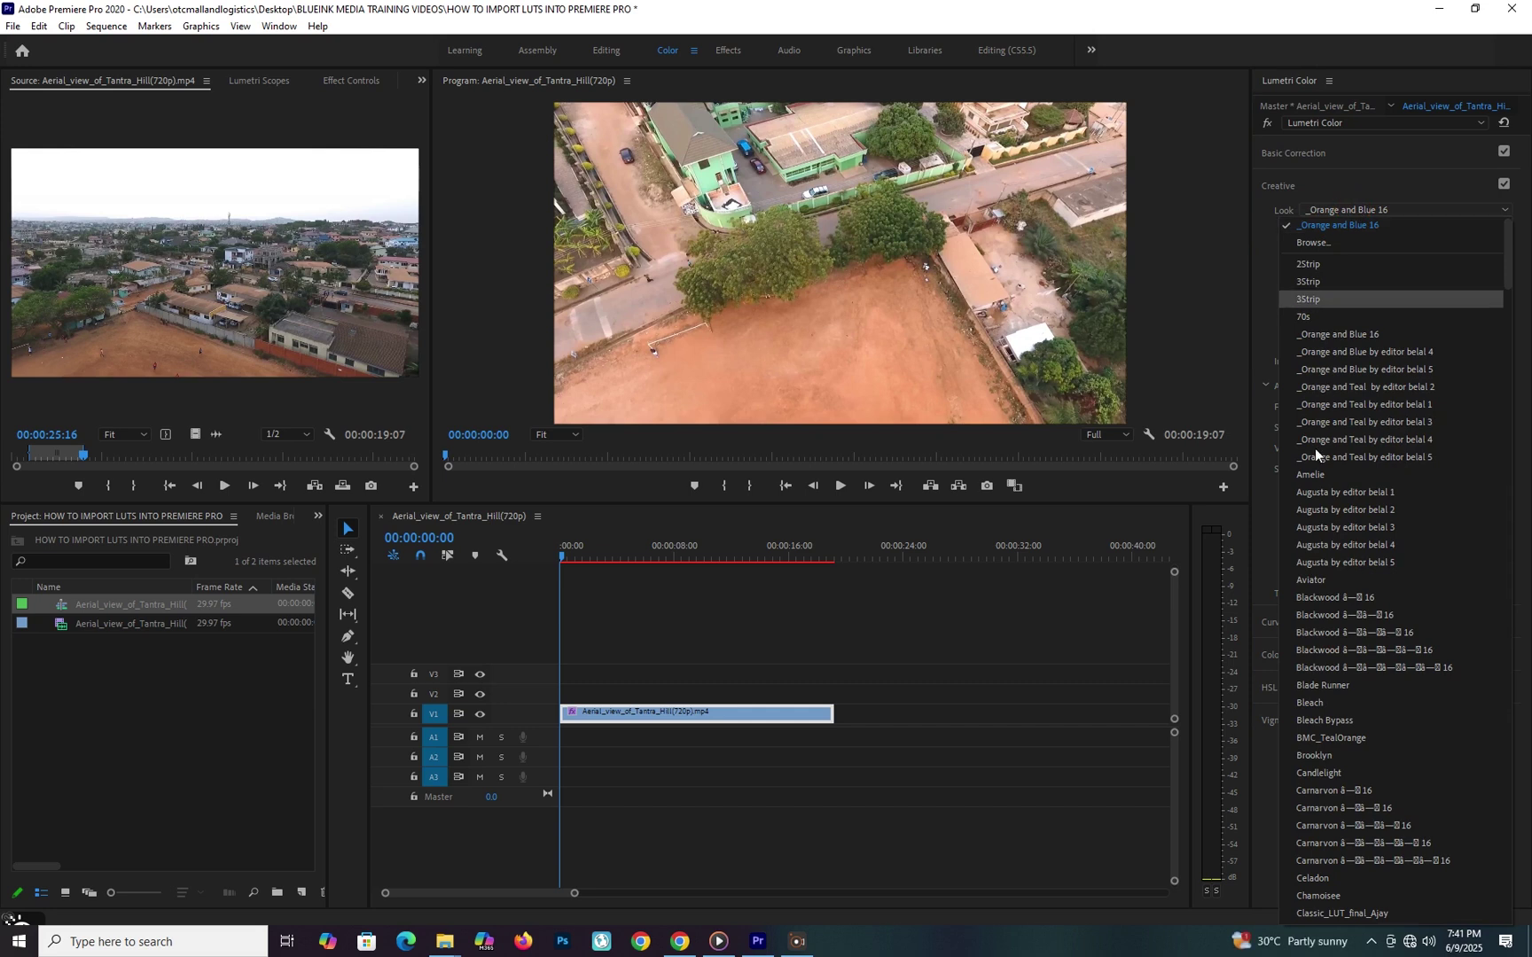
scroll(1320, 523, "down", 5)
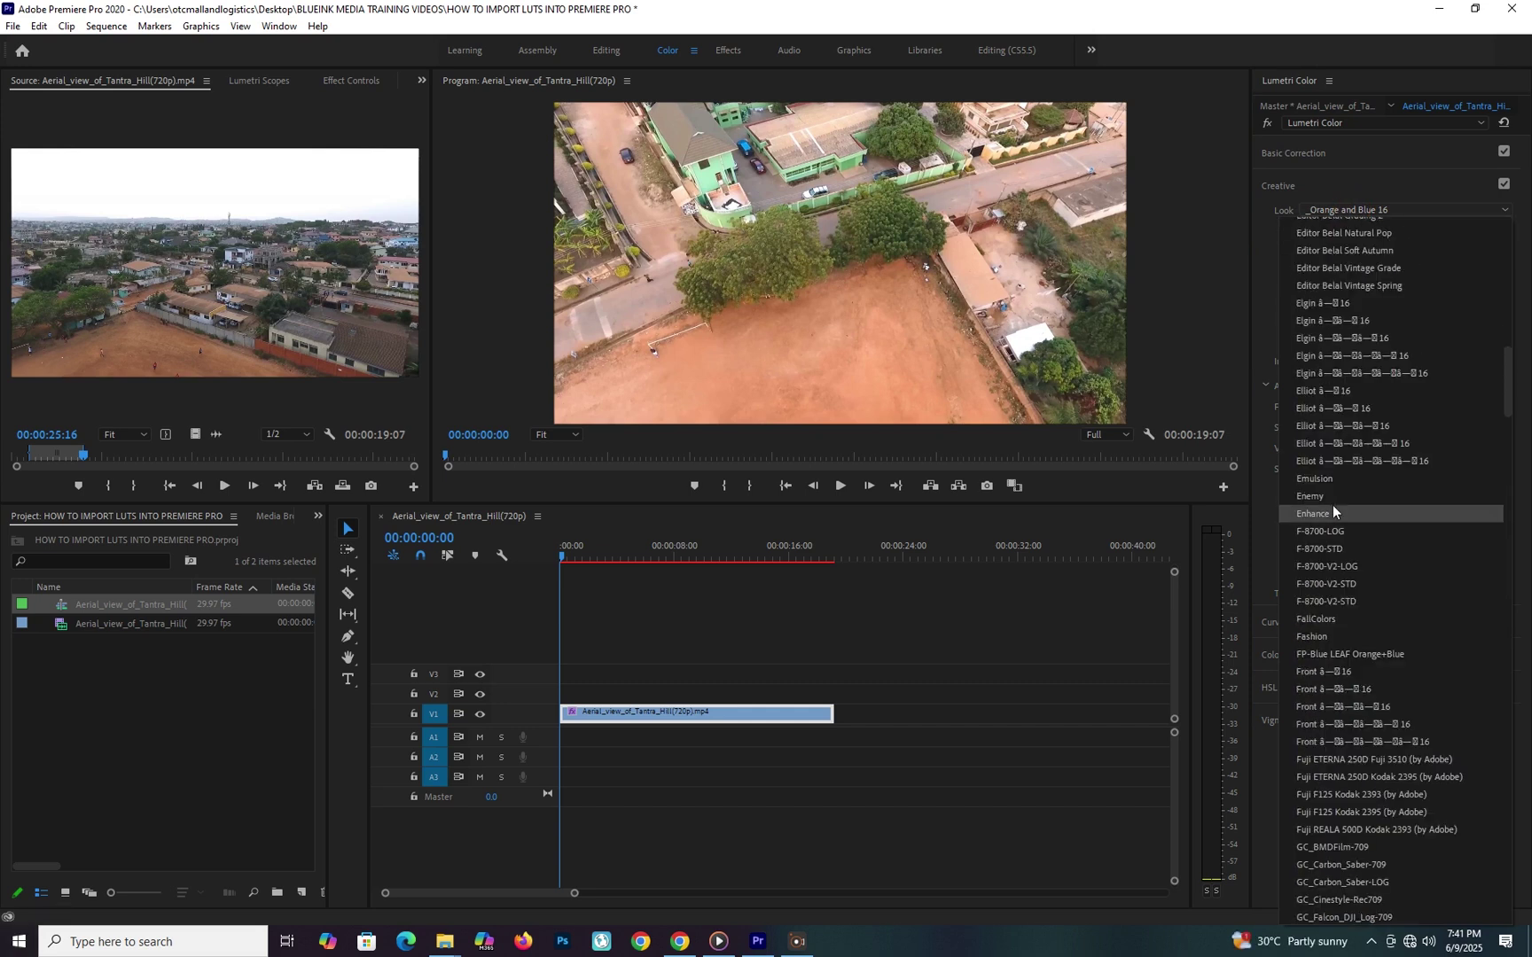